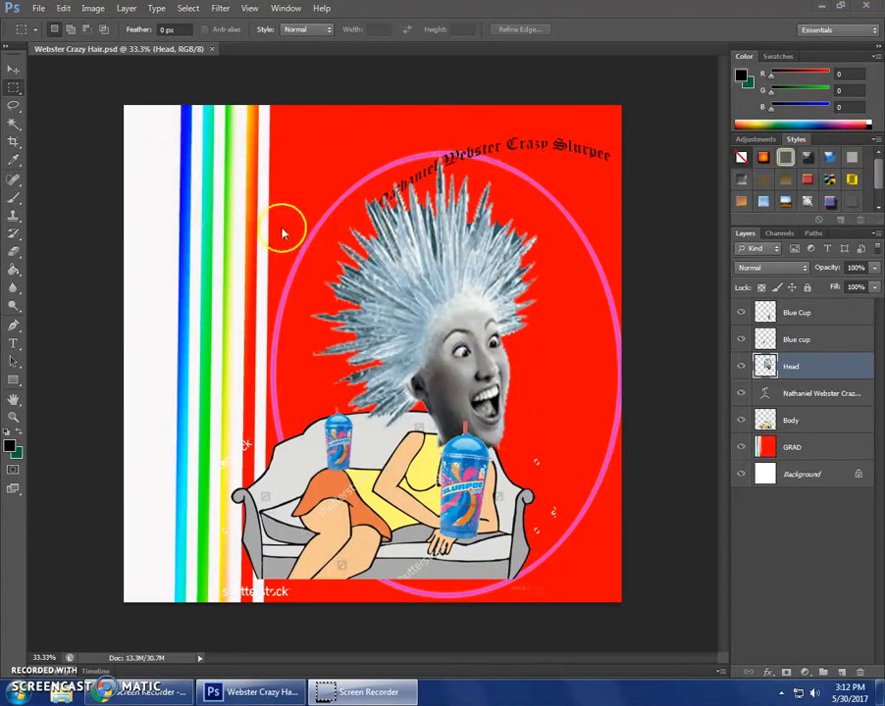
Close the open document and start a new one with width and height measured in inches
click(211, 48)
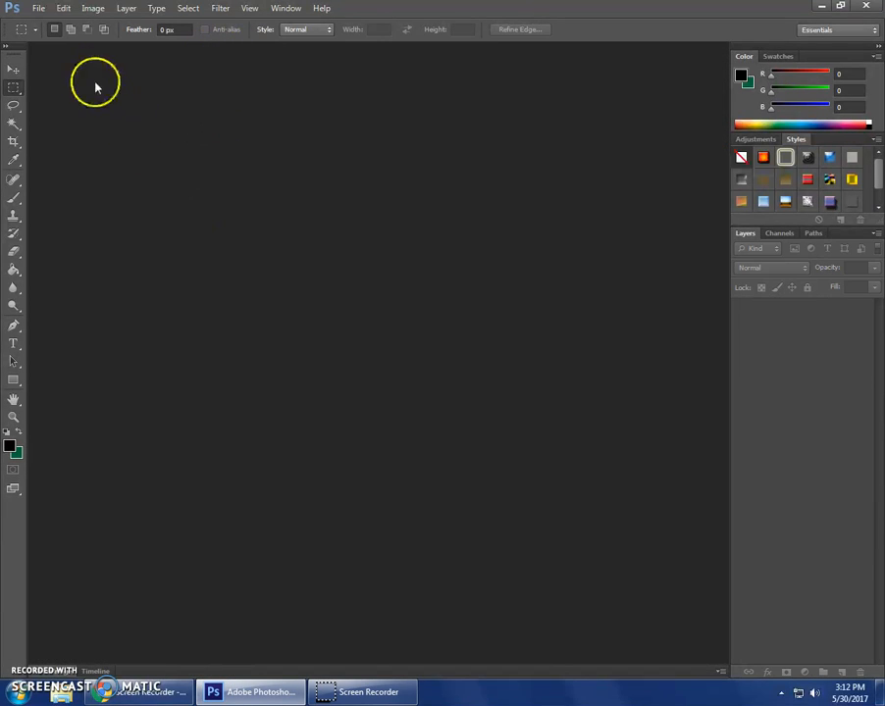
click(40, 14)
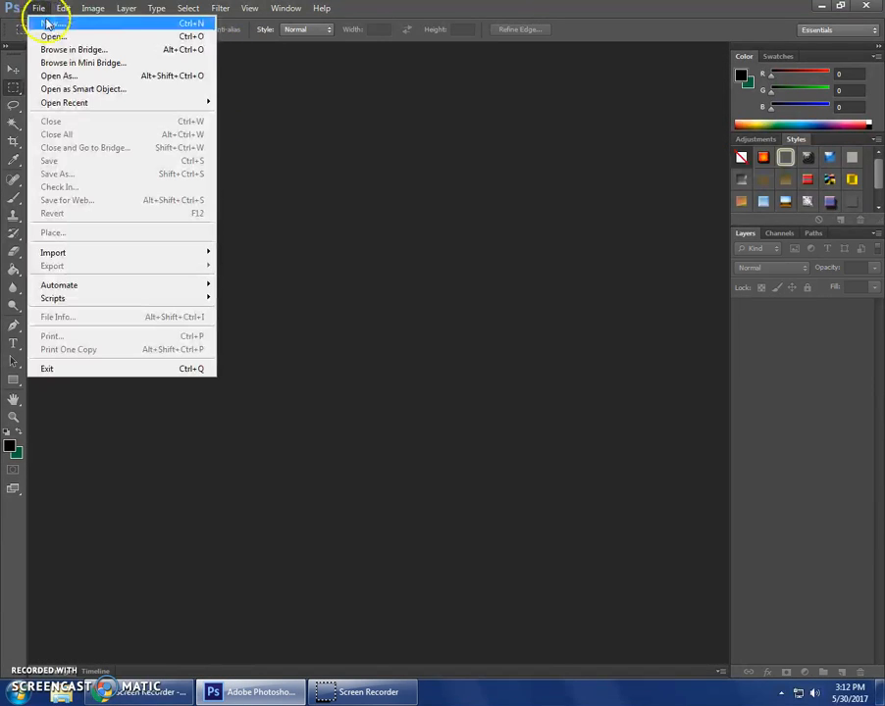
click(90, 25)
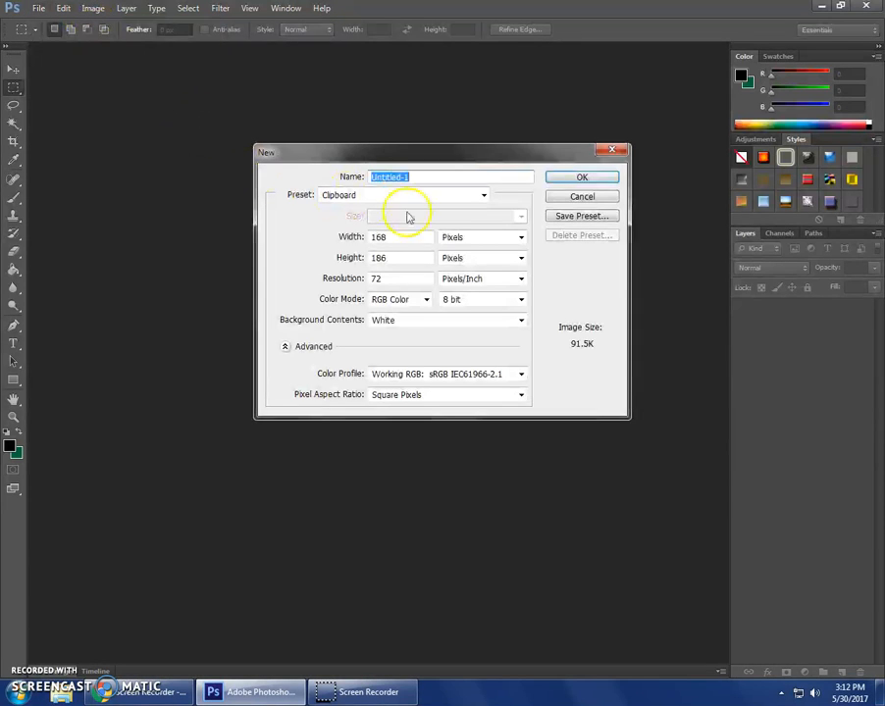
click(518, 243)
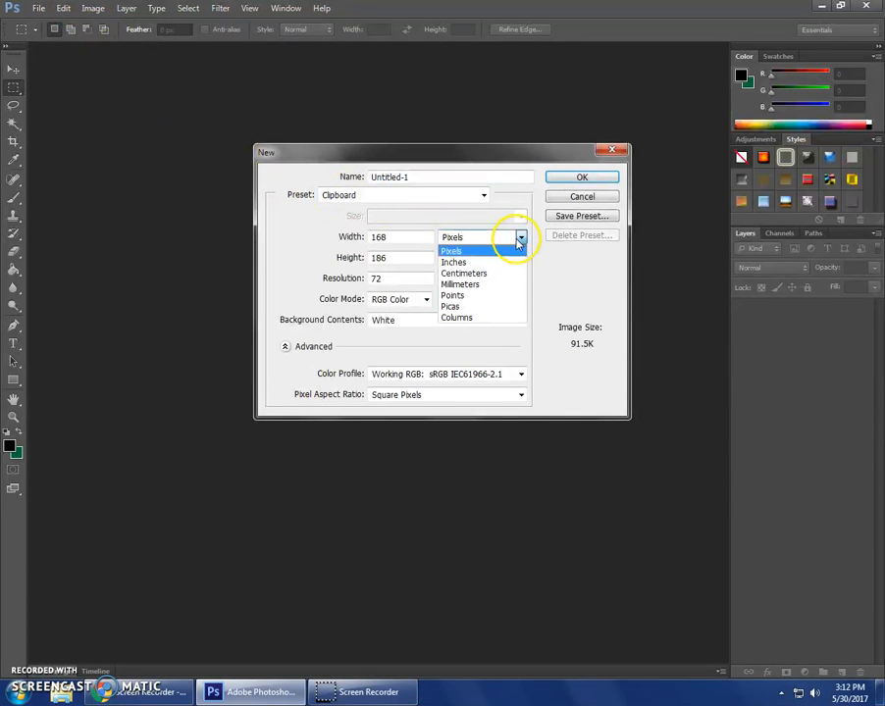
click(514, 263)
click(520, 258)
click(511, 284)
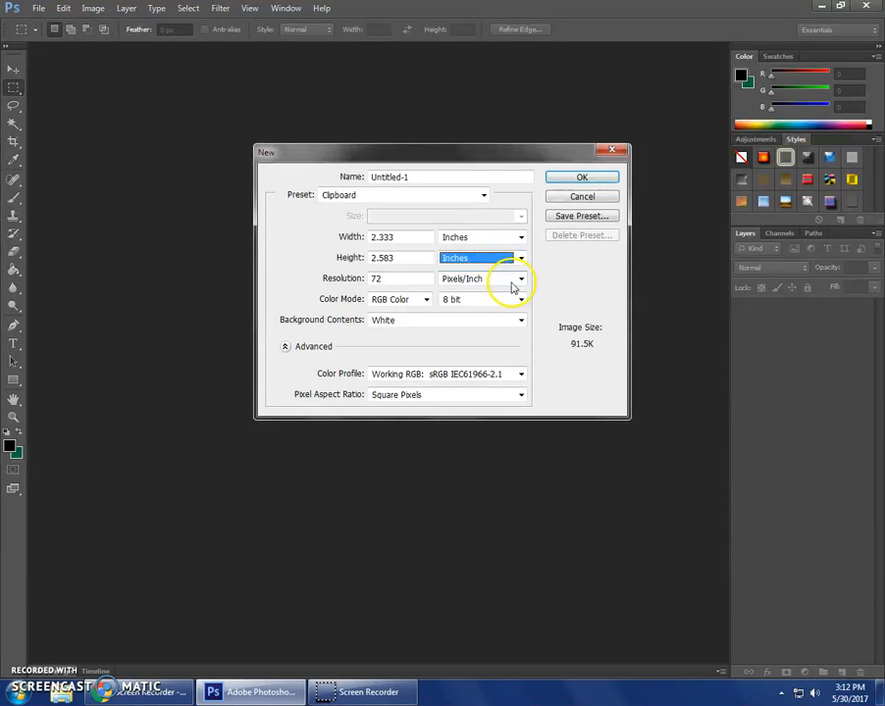
Set the new document's width and height to 30 inches, name it Bob Crazy Hair and create it
drag(396, 237, 345, 233)
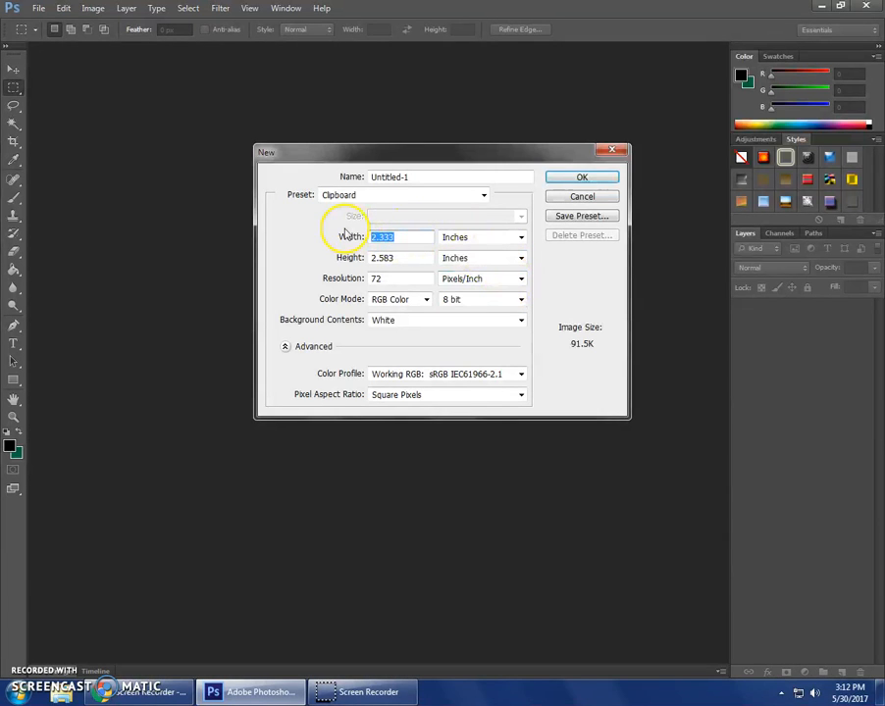
text(30)
drag(414, 257, 369, 258)
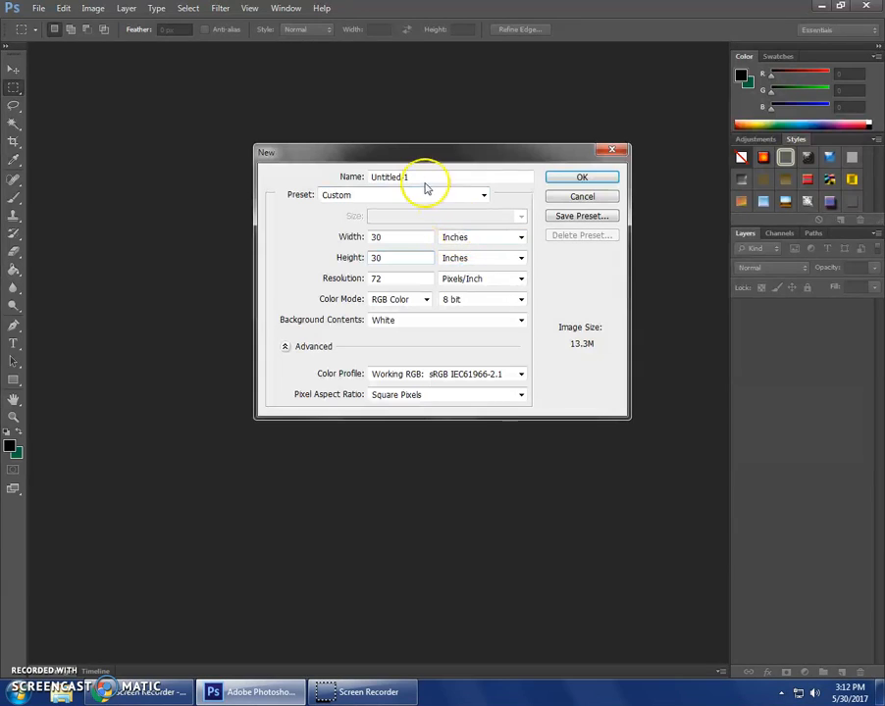
drag(421, 178, 361, 178)
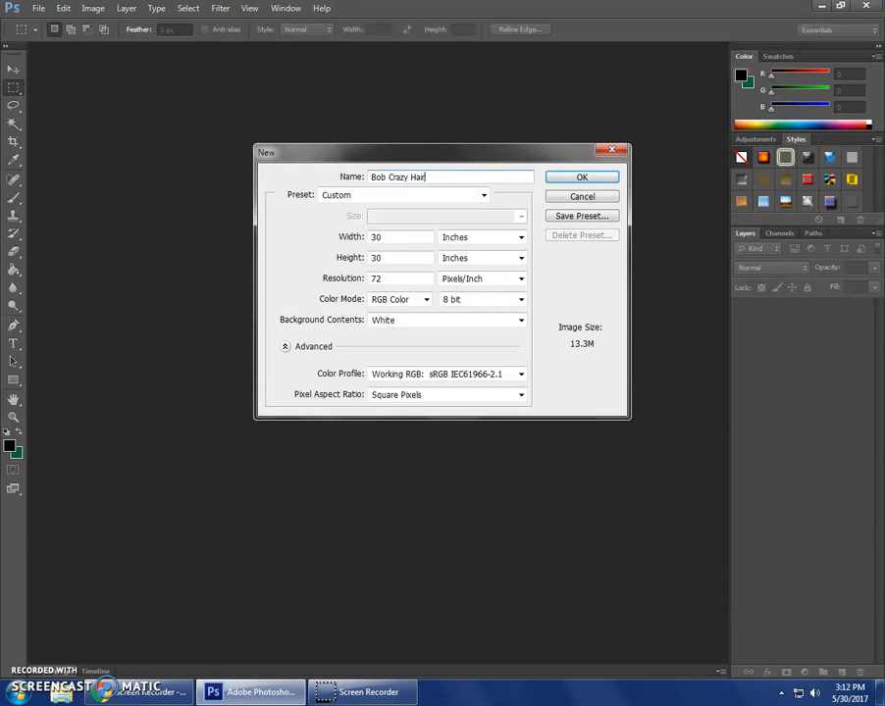
click(556, 176)
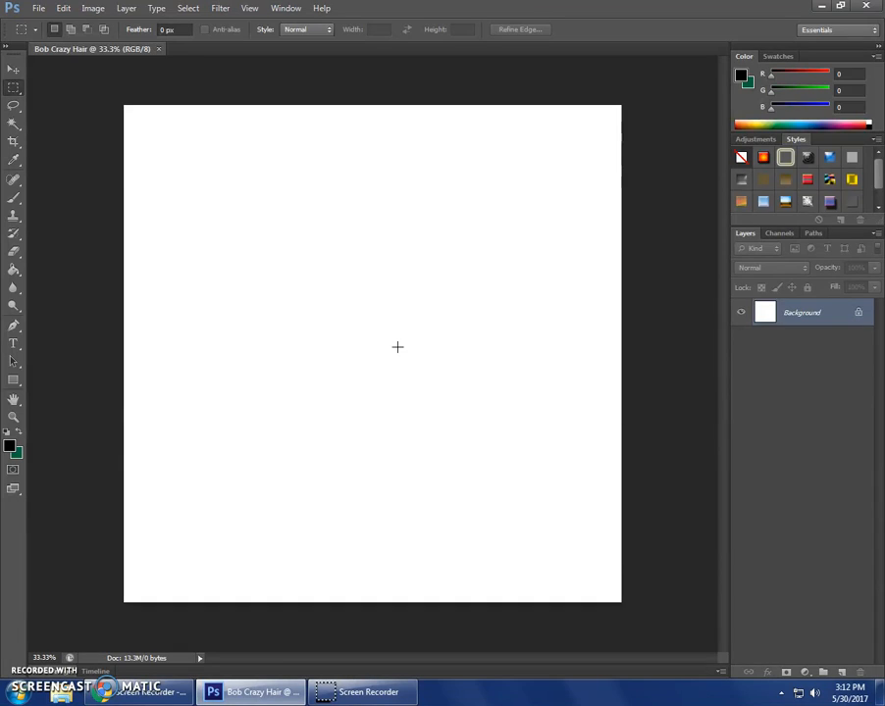
Open the crazy hair JPEG from the Photo pics - Copy folder on the FMS TechEd Drive (T:)
scroll(397, 353, up, 1)
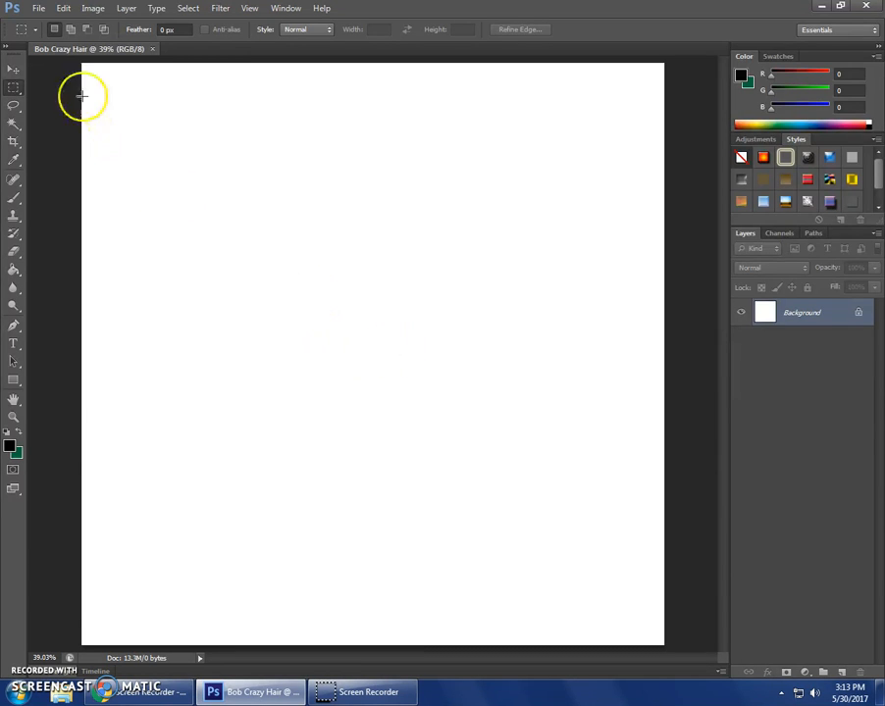
click(39, 9)
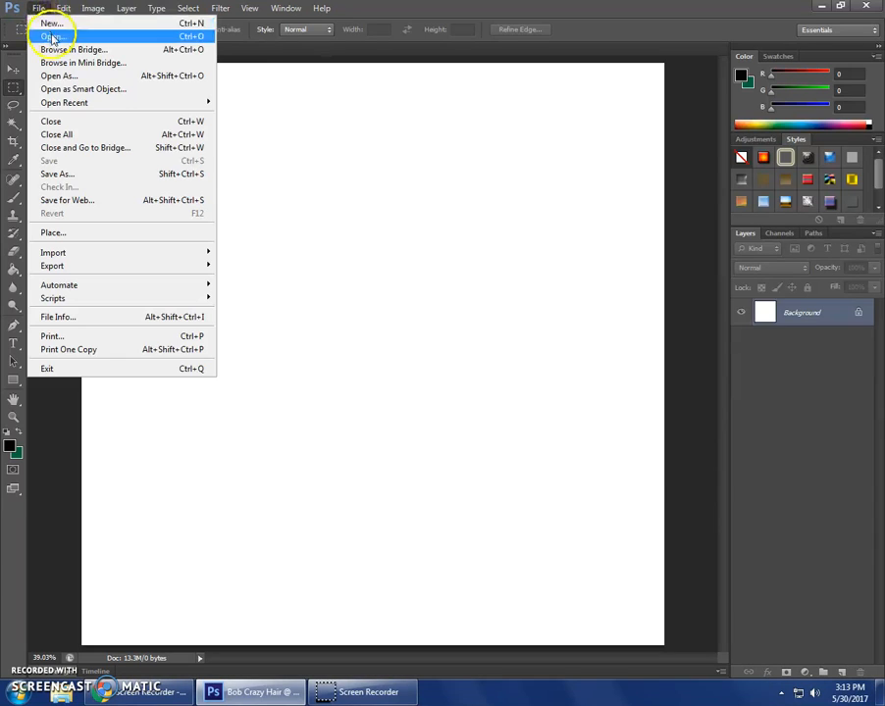
click(53, 37)
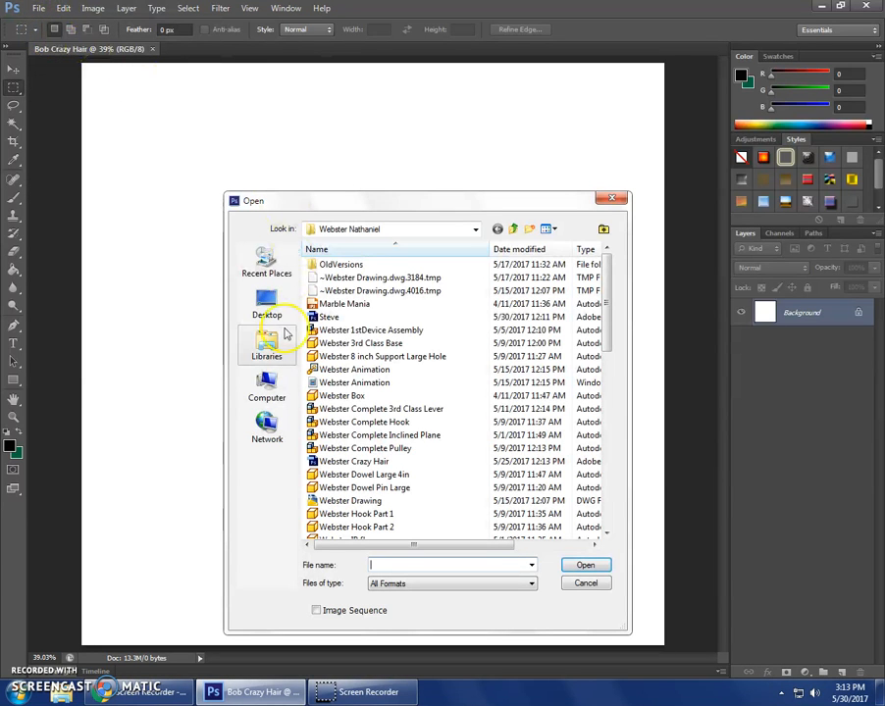
click(274, 389)
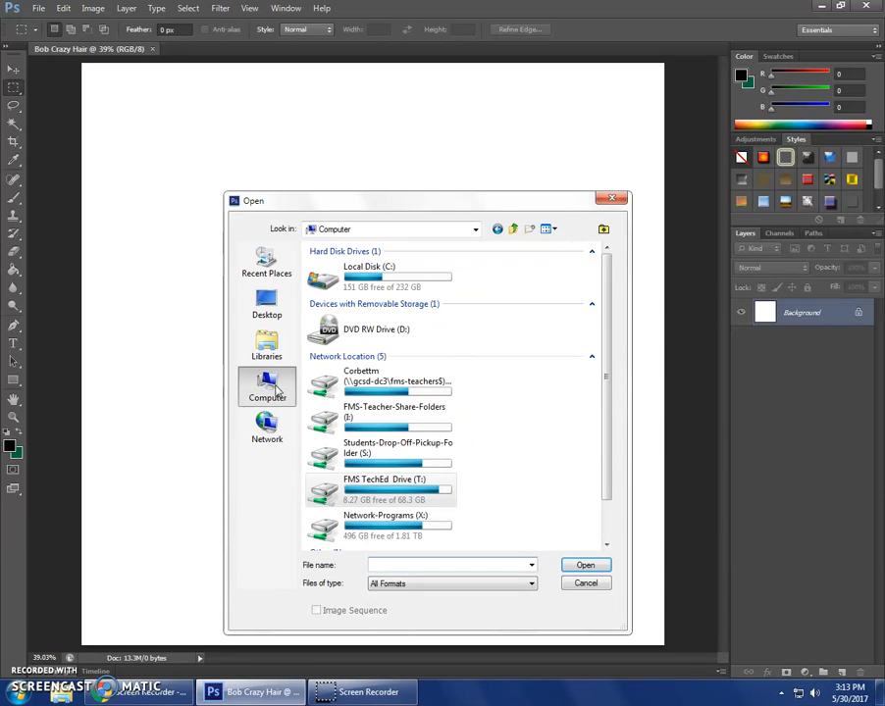
click(351, 488)
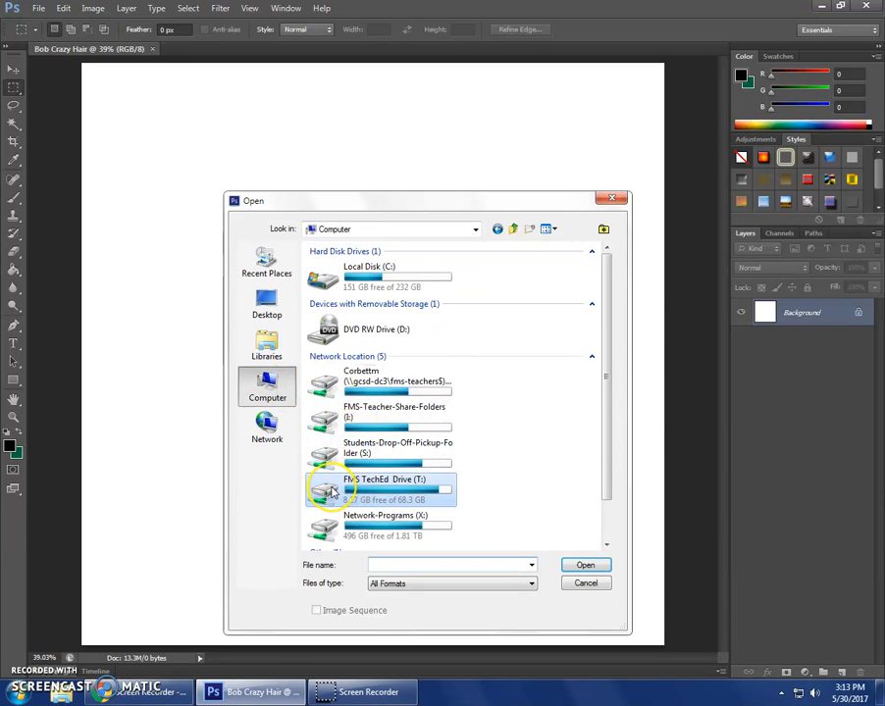
double_click(331, 492)
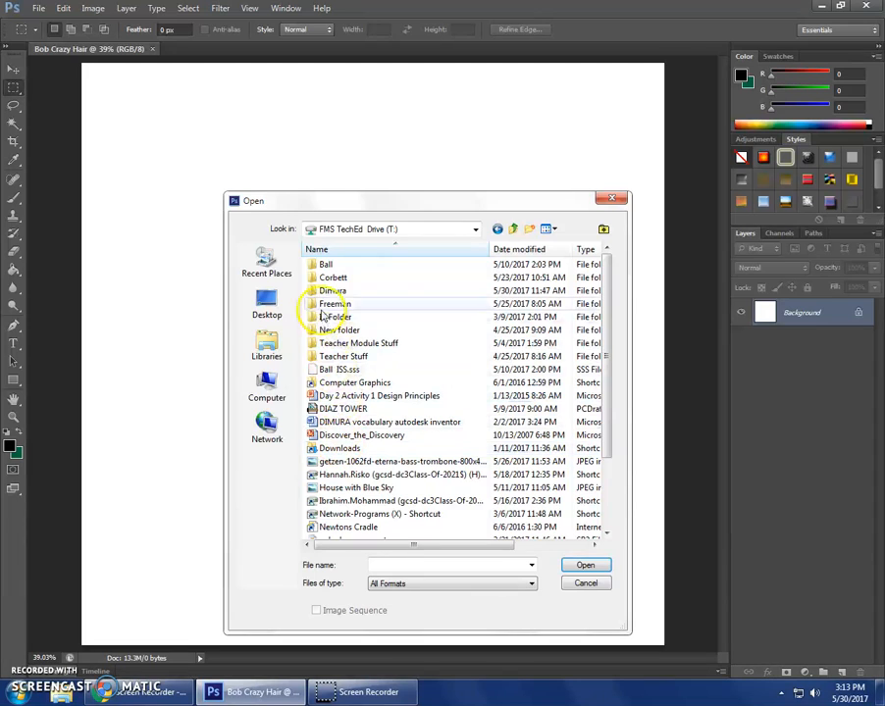
double_click(324, 278)
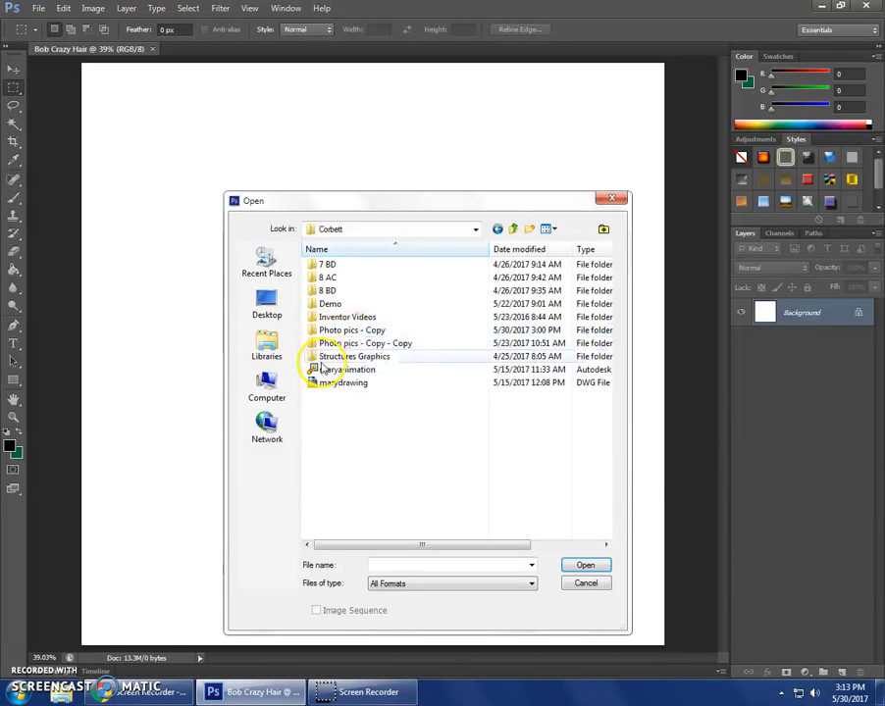
double_click(312, 331)
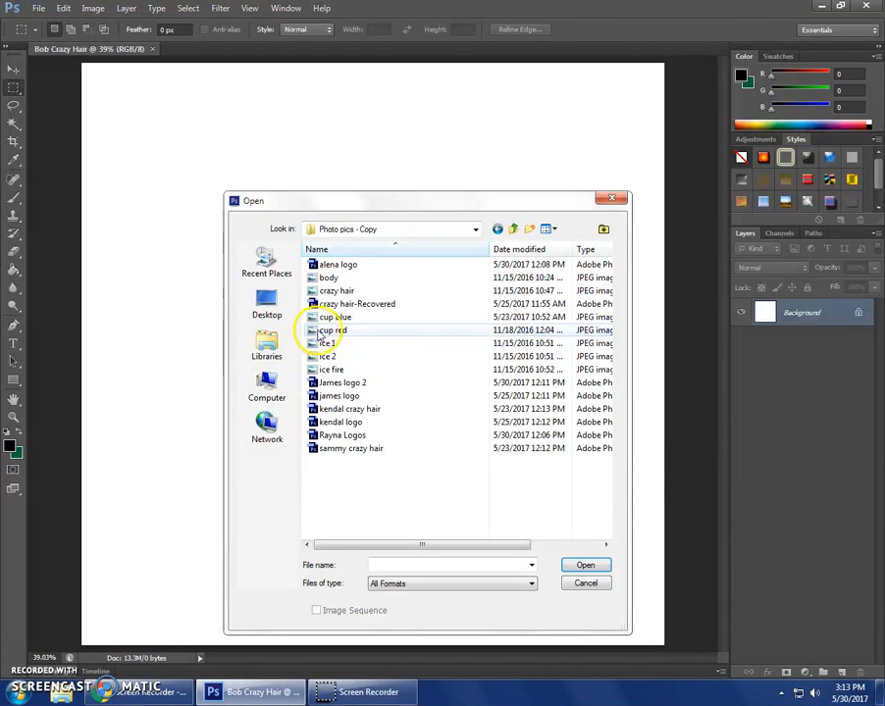
click(327, 290)
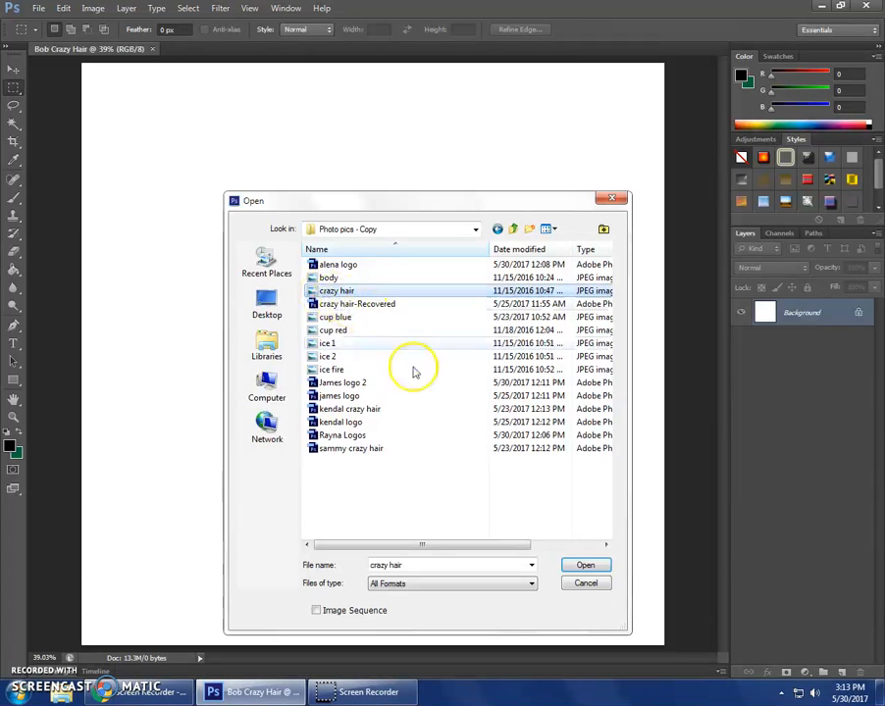
click(585, 567)
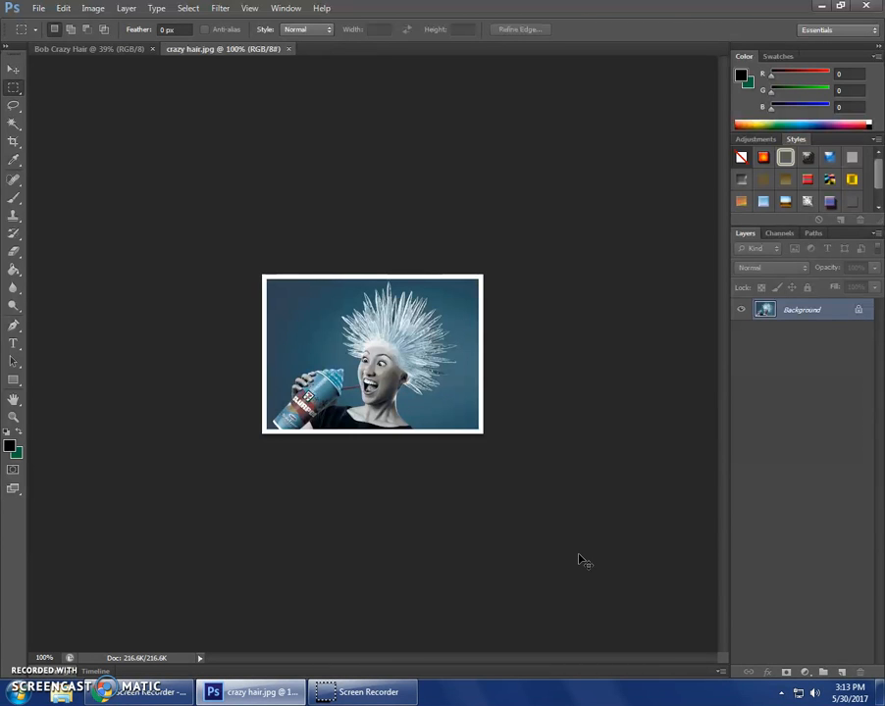
Try to move the crazy hair picture on its locked background layer with the Move tool
key(ctrl+0)
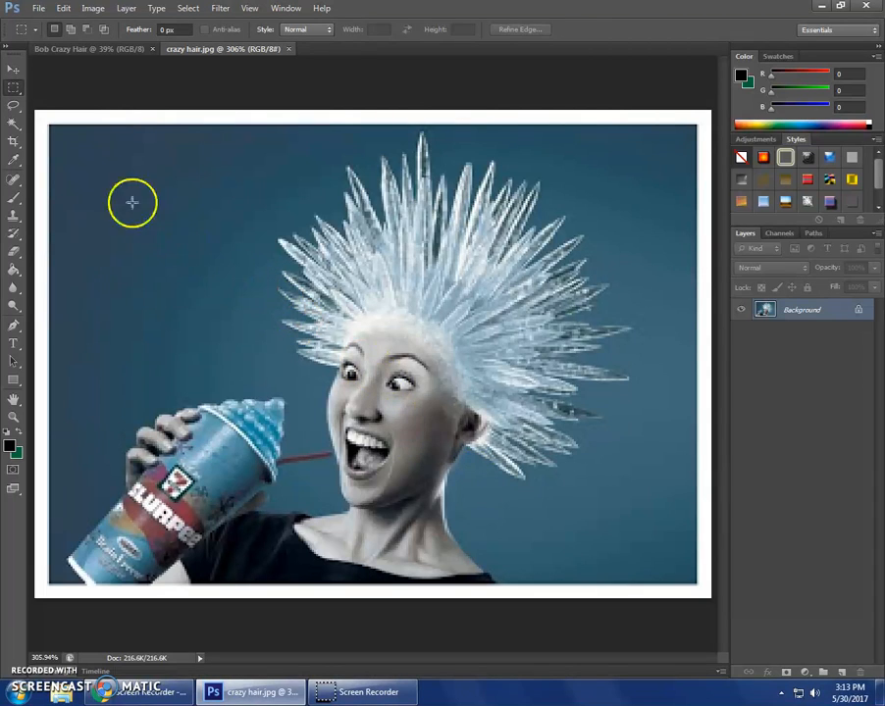
click(14, 71)
mouse_move(138, 176)
mouse_down()
mouse_move(174, 171)
mouse_move(178, 199)
mouse_move(130, 181)
mouse_up()
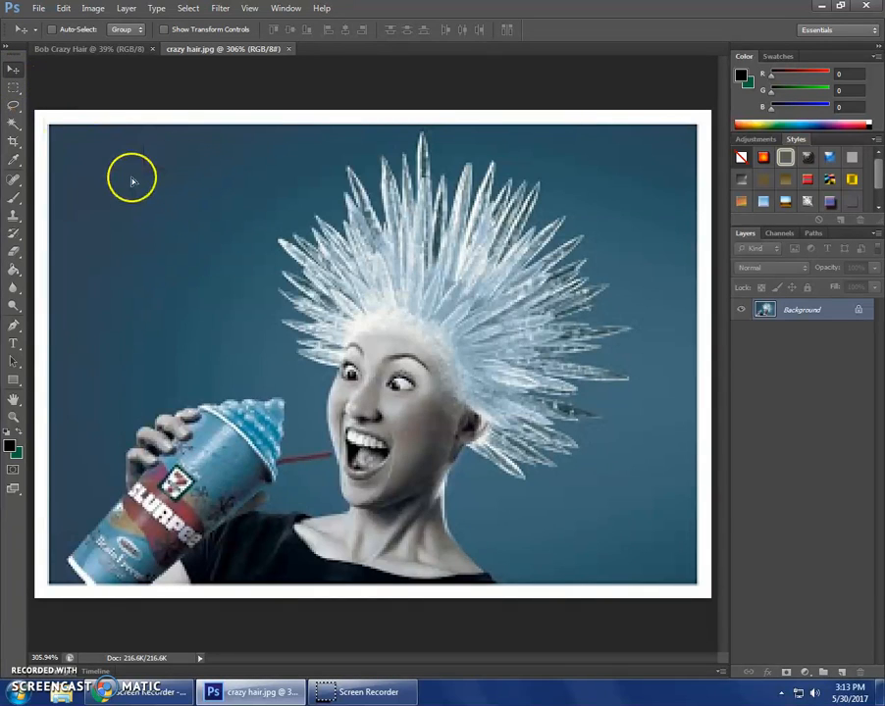
click(439, 267)
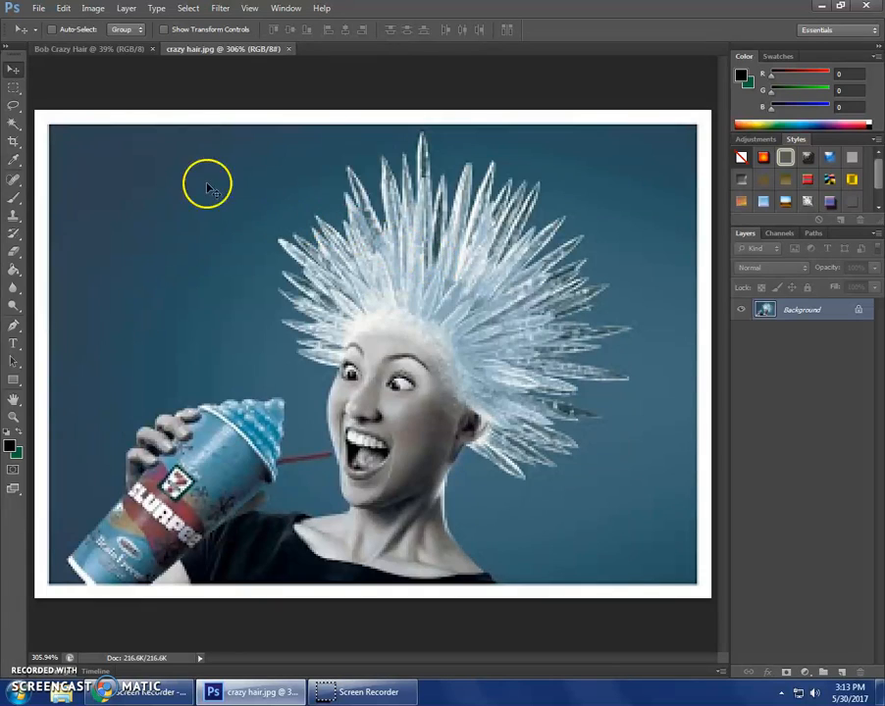
Draw a rectangular marquee selection over the empty blue backdrop above the cup
click(15, 92)
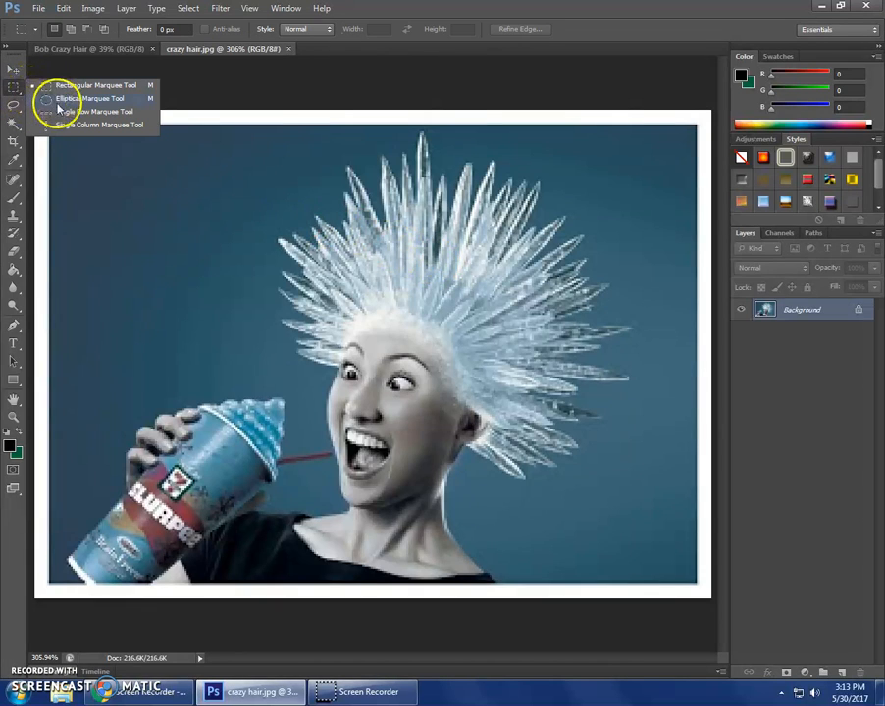
click(62, 99)
drag(104, 143, 278, 272)
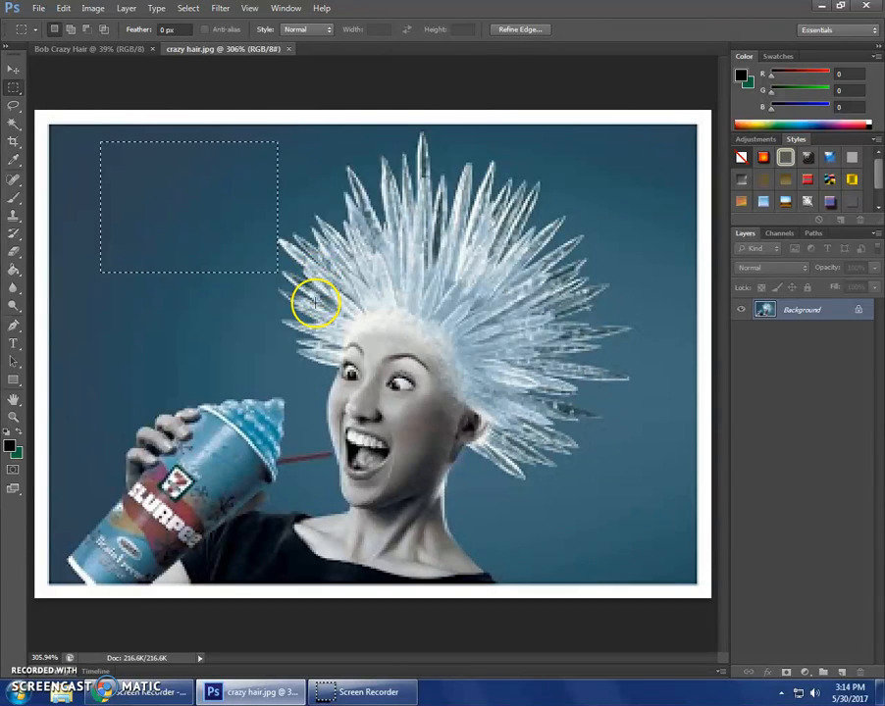
Draw a freehand Lasso selection of the backdrop between the cup and the hair spikes, following the spike tips
click(13, 105)
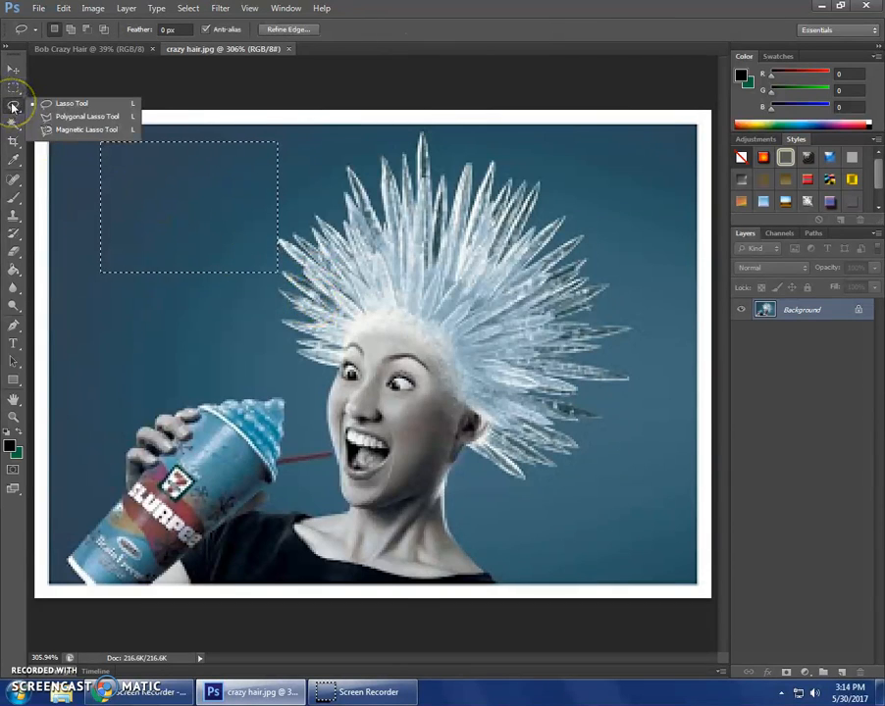
click(46, 104)
mouse_move(152, 363)
mouse_down()
mouse_move(283, 396)
mouse_move(312, 378)
mouse_move(298, 336)
mouse_move(277, 319)
mouse_move(298, 320)
mouse_move(275, 292)
mouse_move(287, 292)
mouse_move(277, 265)
mouse_move(291, 271)
mouse_move(276, 239)
mouse_move(306, 237)
mouse_move(326, 212)
mouse_move(306, 182)
mouse_up()
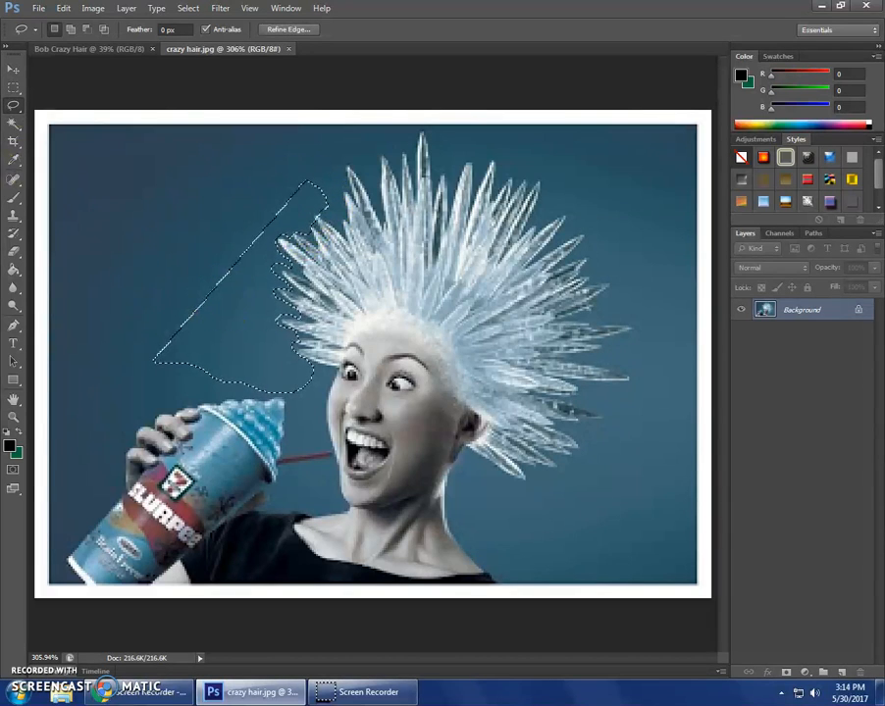
Select the dark blue backdrop around the woman with the Magic Wand at tolerance 20
click(13, 124)
drag(13, 125, 89, 122)
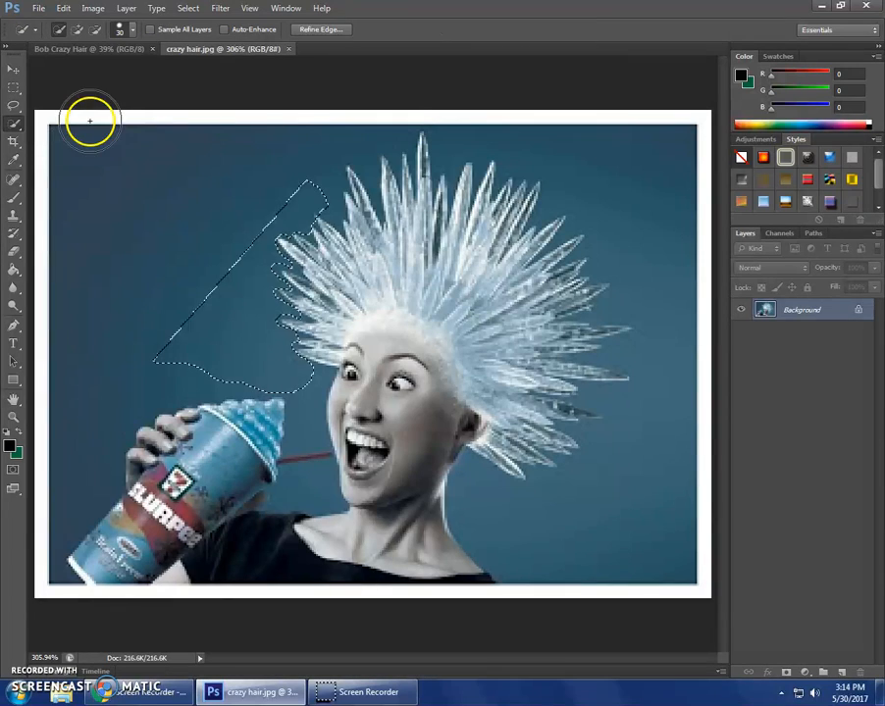
drag(24, 129, 59, 139)
click(118, 193)
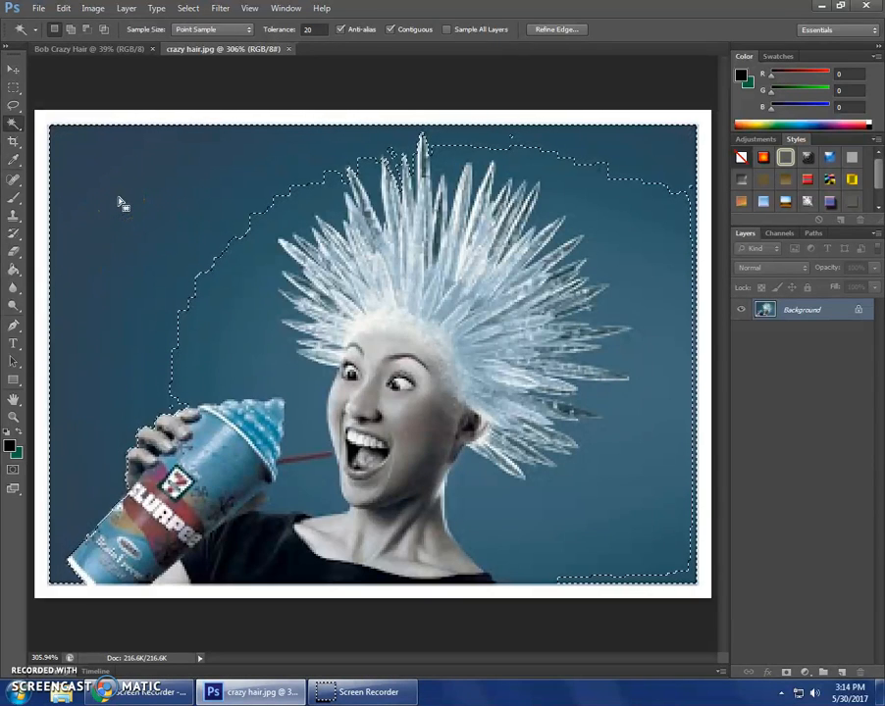
Set the Magic Wand tolerance to 50 and reselect the blue backdrop around the hair
click(307, 29)
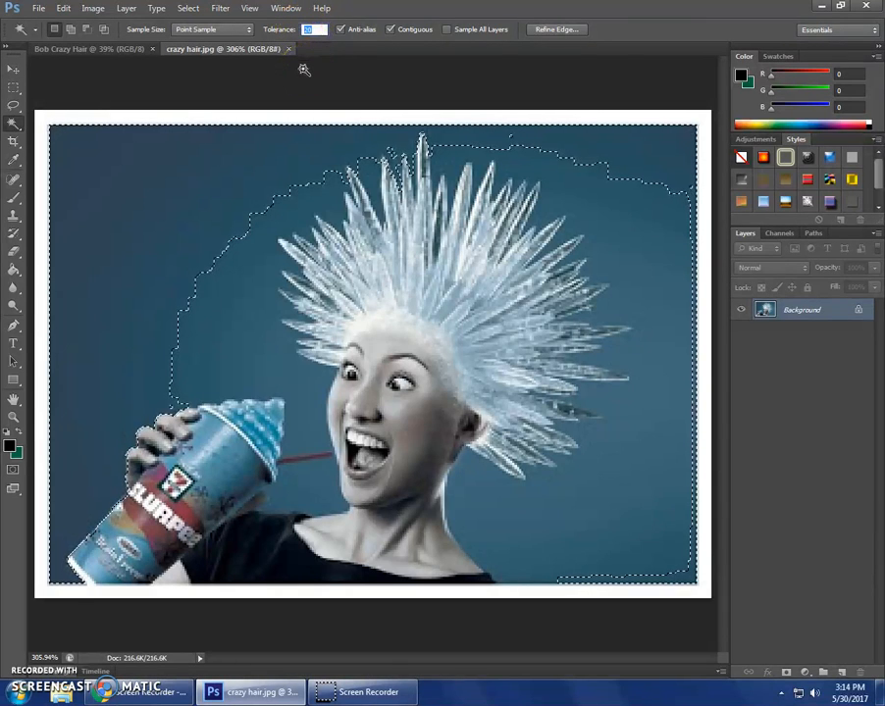
click(213, 291)
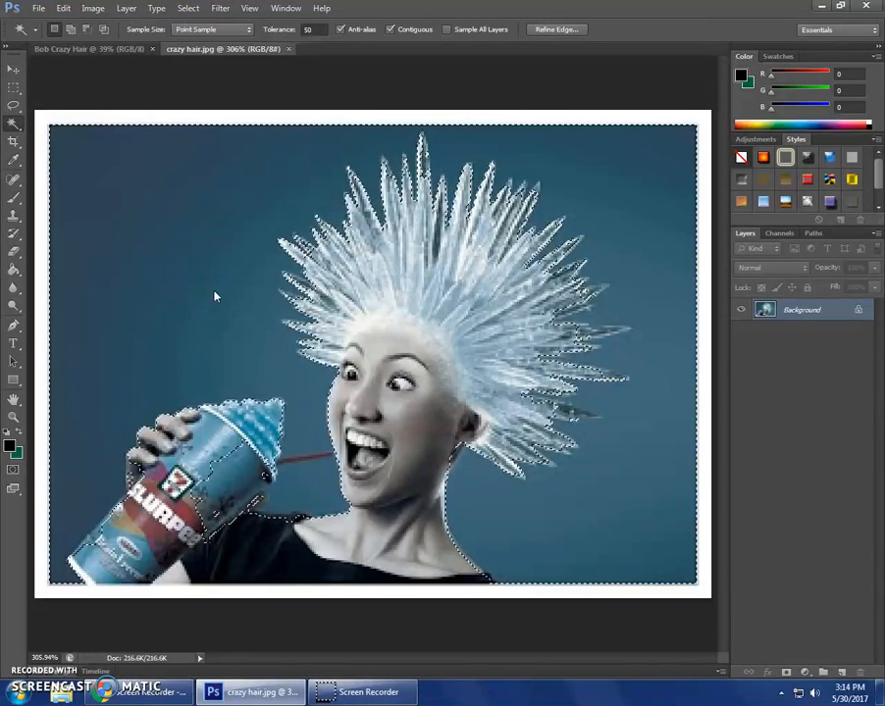
click(274, 310)
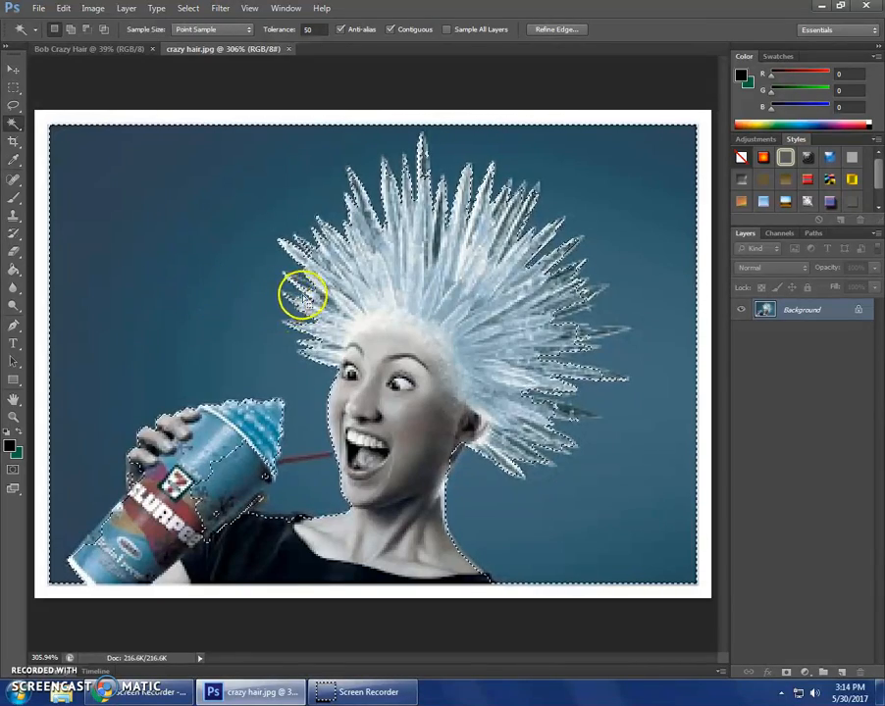
key(ctrl+d)
click(310, 375)
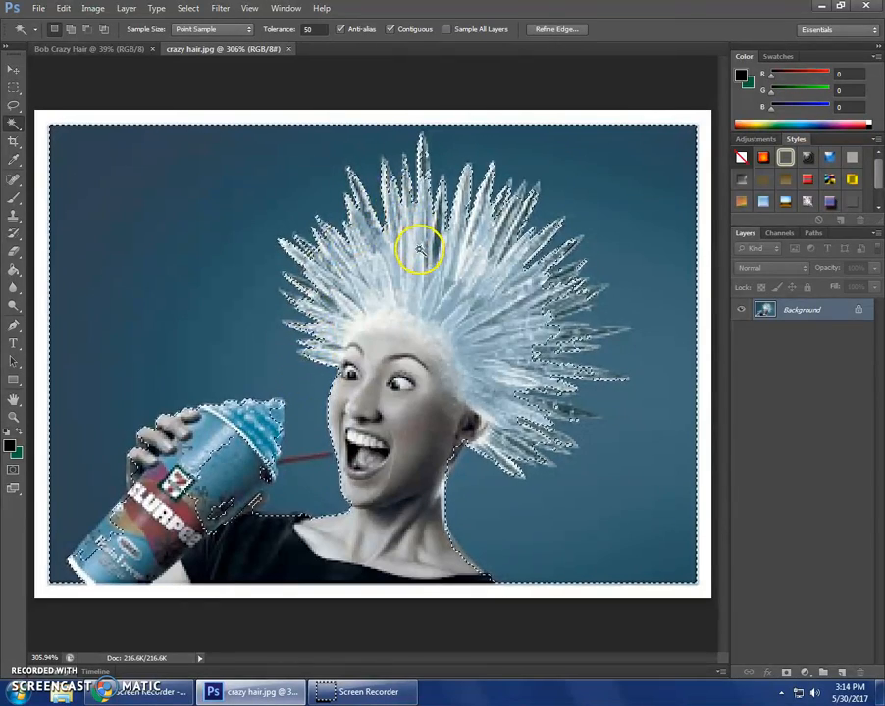
Set the Magic Wand tolerance to 5 and select the backdrop strip between the cup's top and the left hair spikes
click(308, 29)
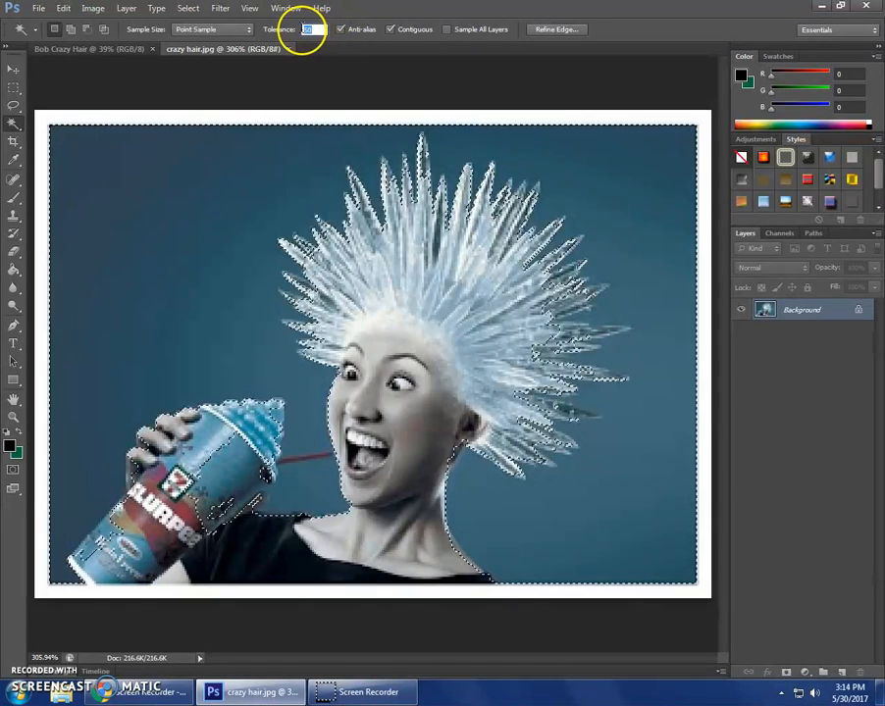
text(5)
click(263, 339)
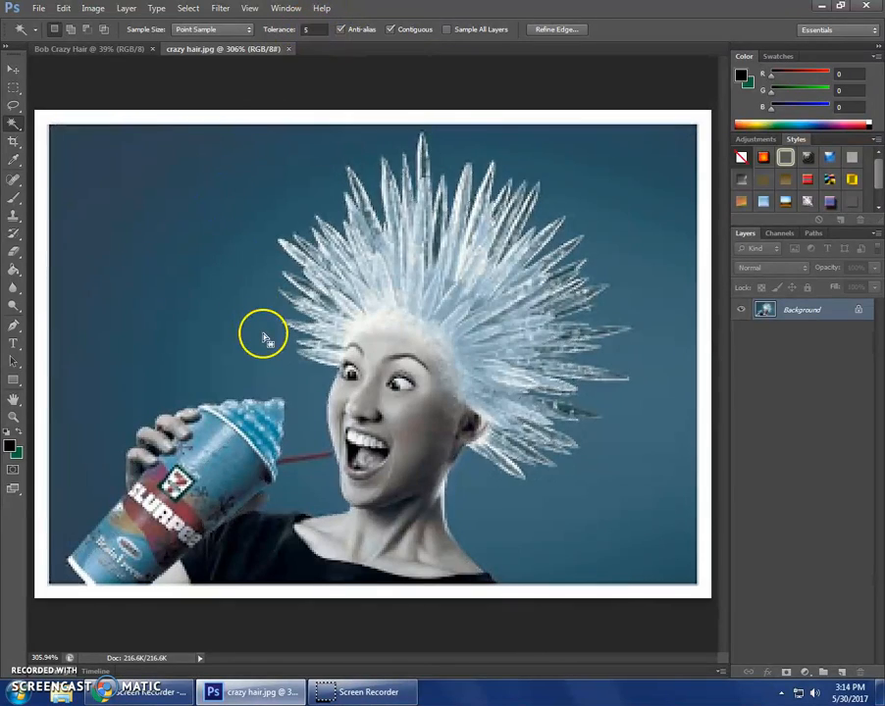
shift+click(259, 357)
shift+click(239, 375)
shift+click(240, 306)
shift+click(289, 275)
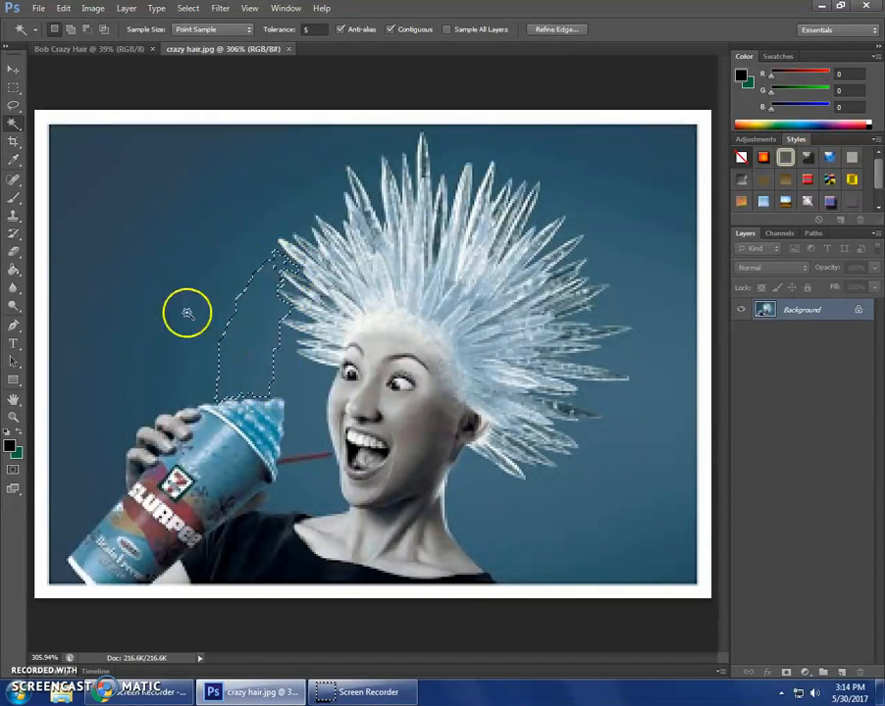
Fill the selected backdrop strip with White at 100% opacity in Normal mode and deselect it
key(shift+F5)
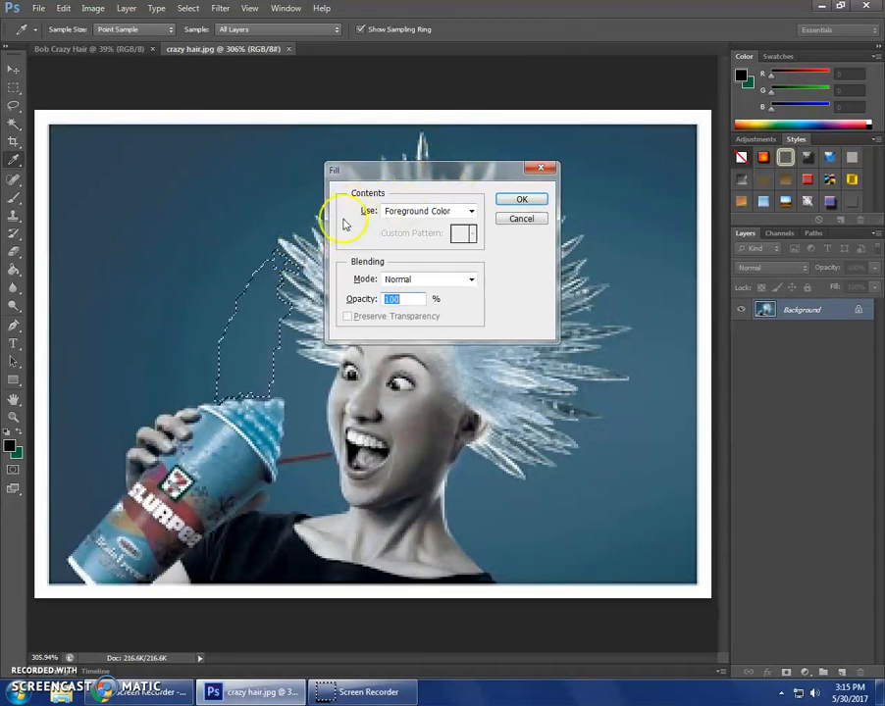
click(470, 210)
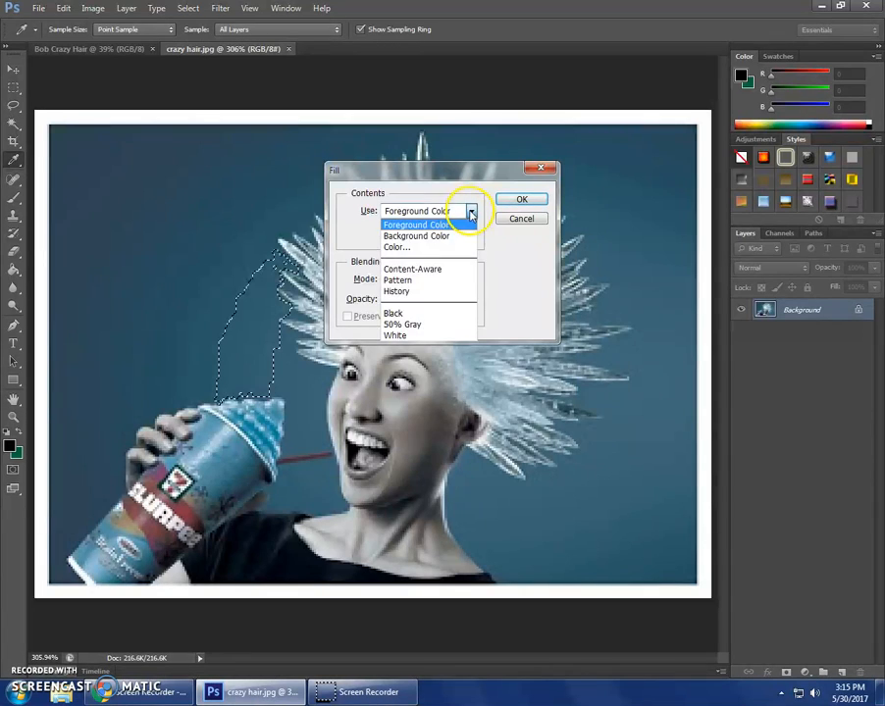
click(450, 336)
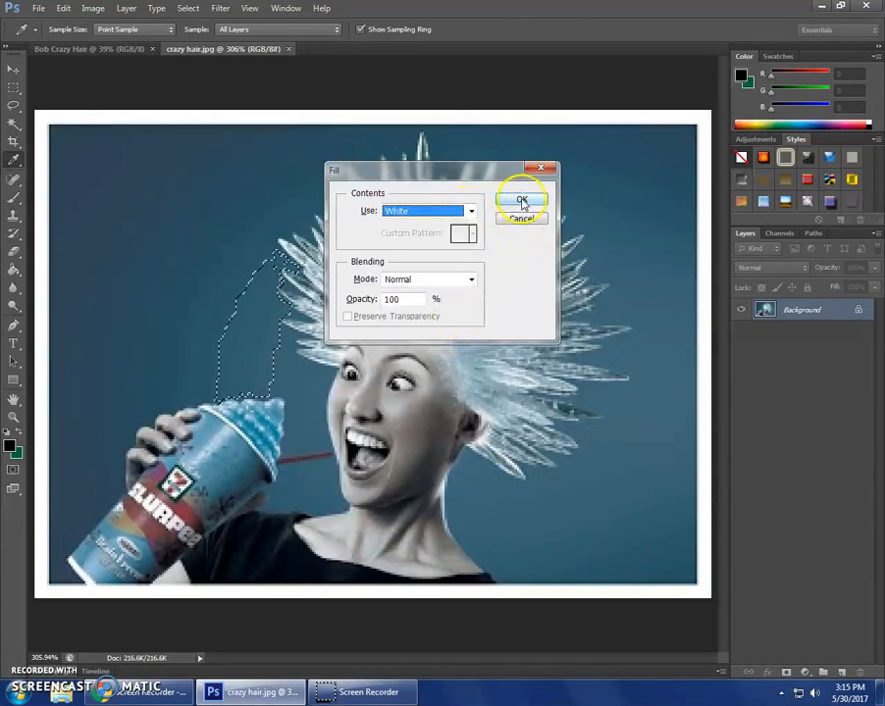
click(521, 199)
key(ctrl+d)
Select the curved blue backdrop band beside the white strip with the Magic Wand and fill it with White
click(234, 235)
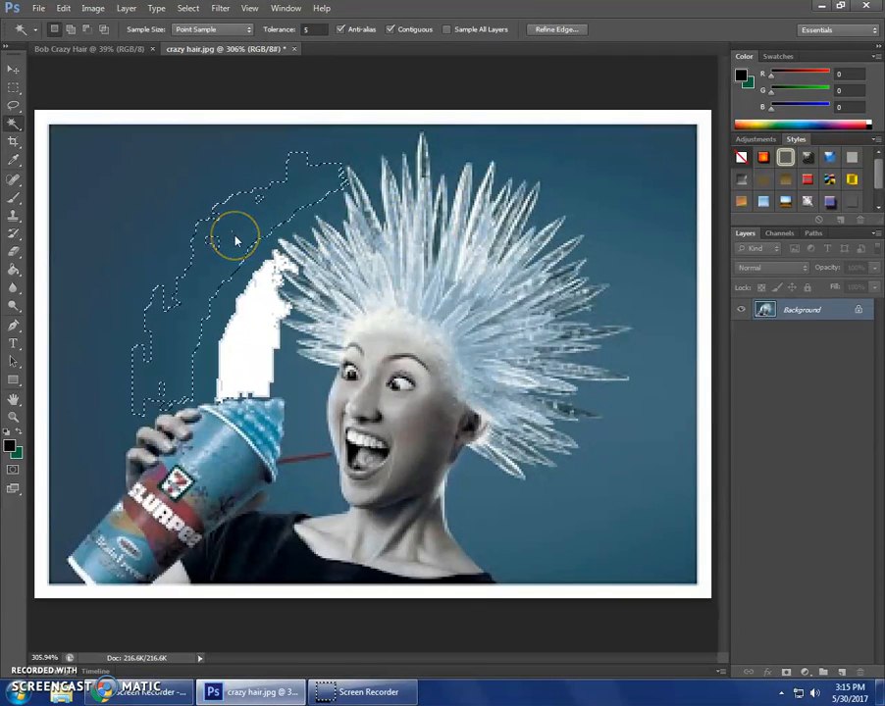
key(shift+F5)
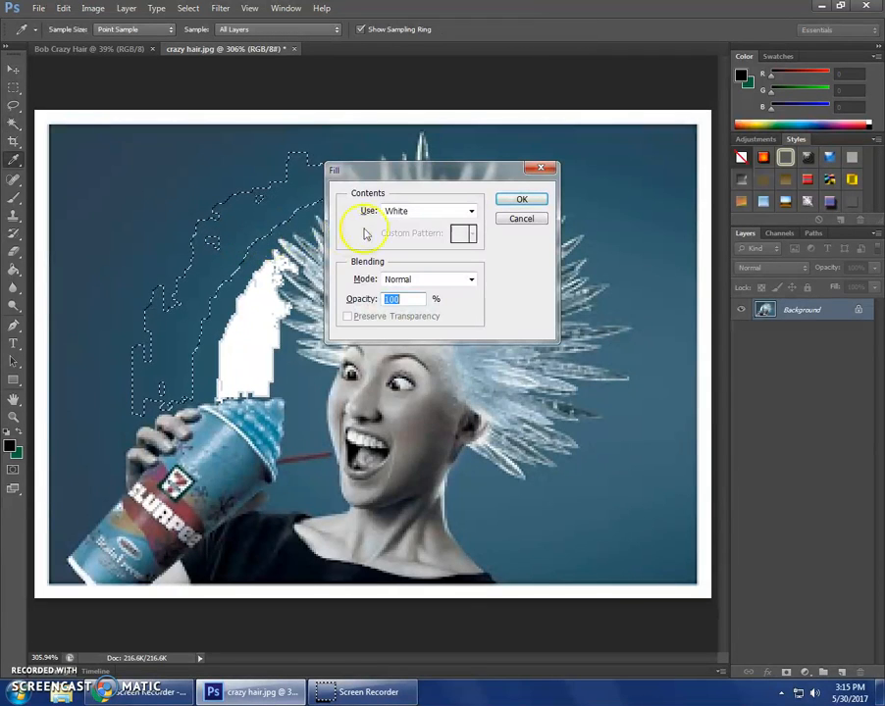
click(470, 210)
click(519, 200)
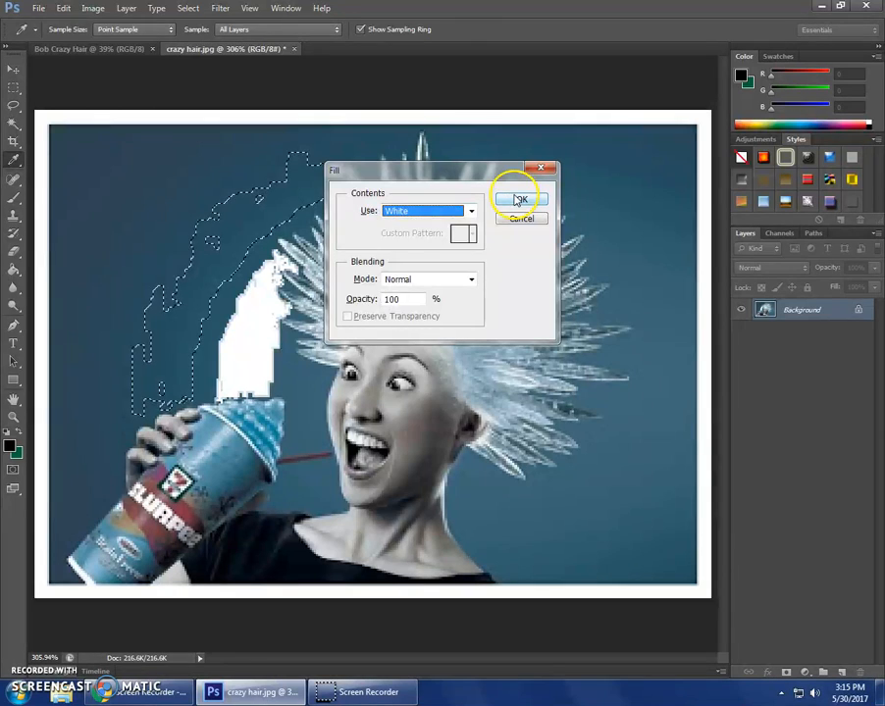
click(520, 202)
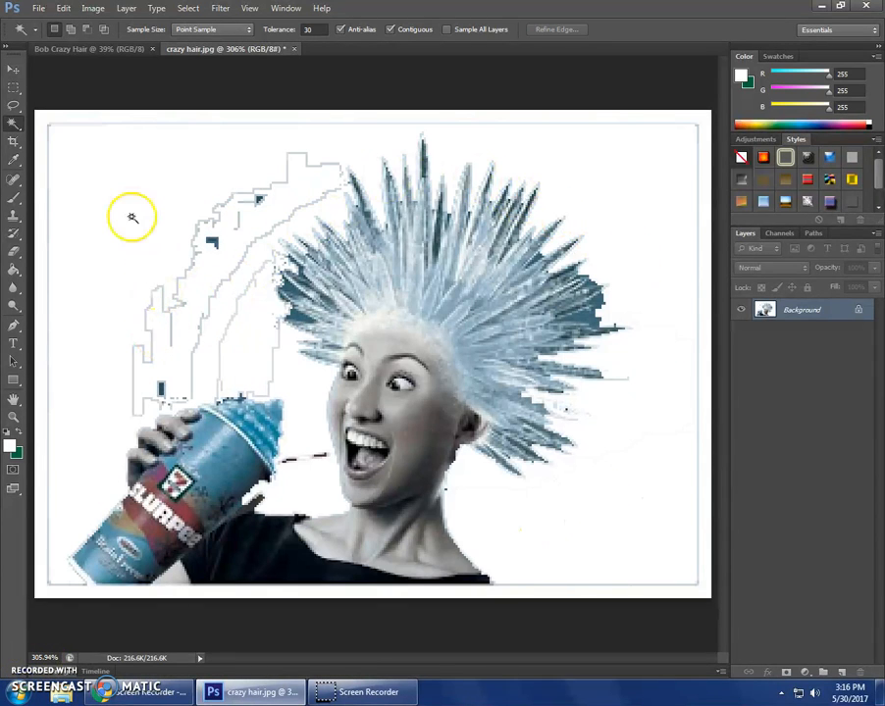
click(64, 10)
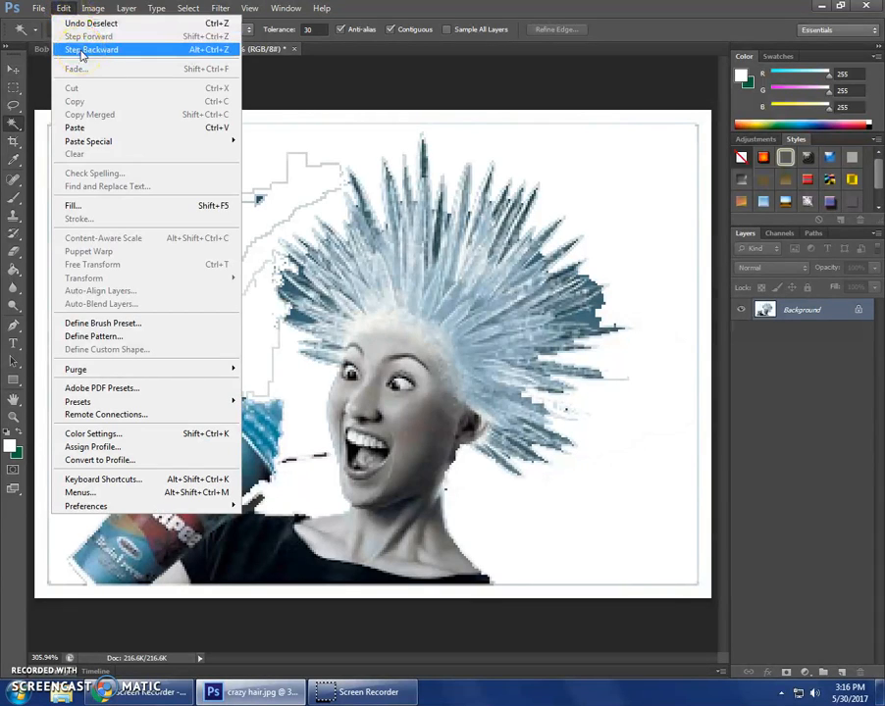
click(188, 9)
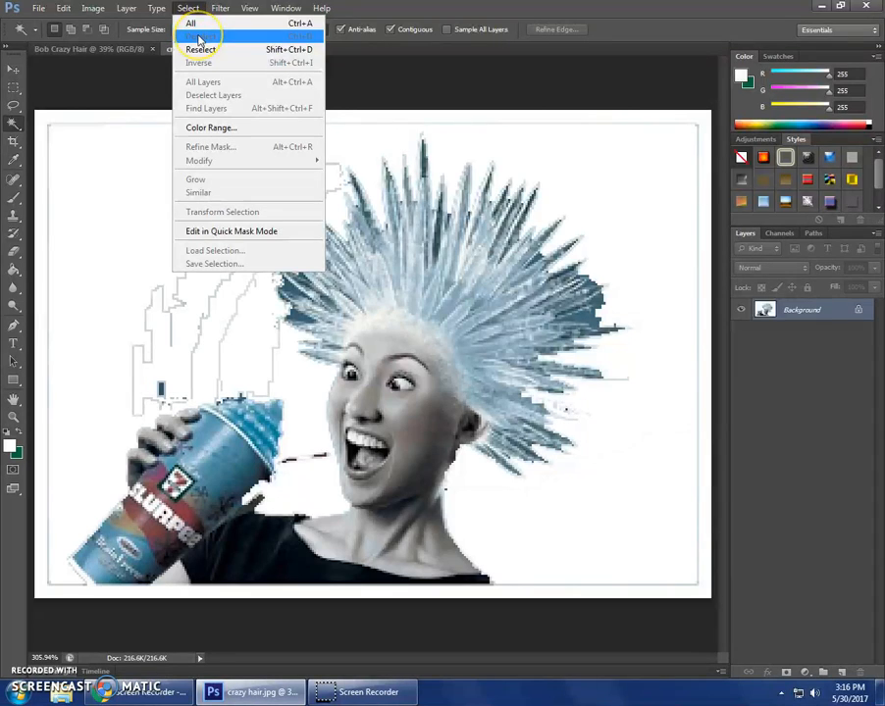
click(111, 93)
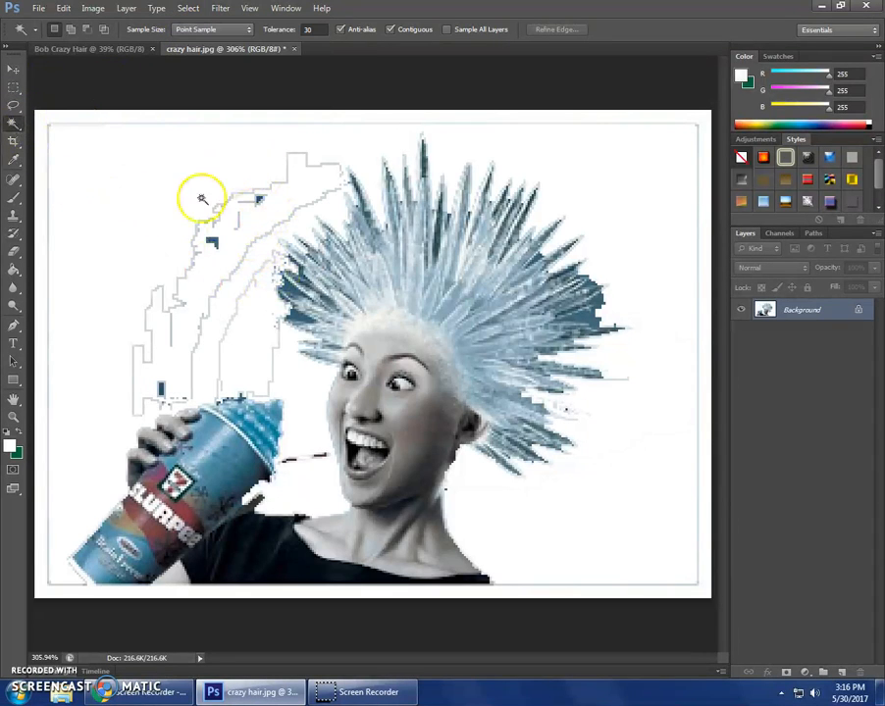
Lasso an oval around the leftover outlines in the backdrop above the cup and fill it with White
click(13, 107)
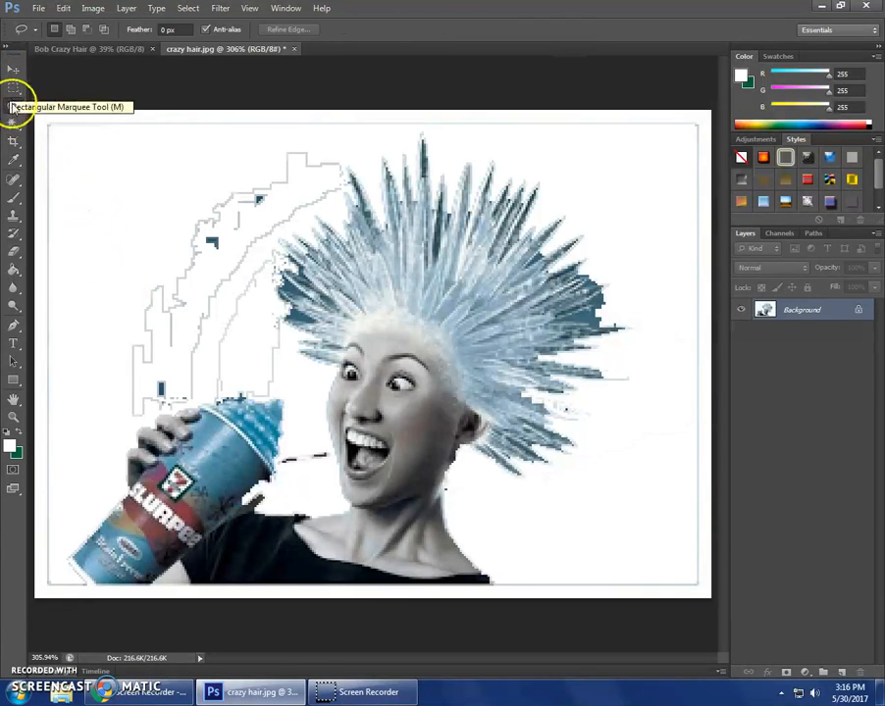
right_click(12, 107)
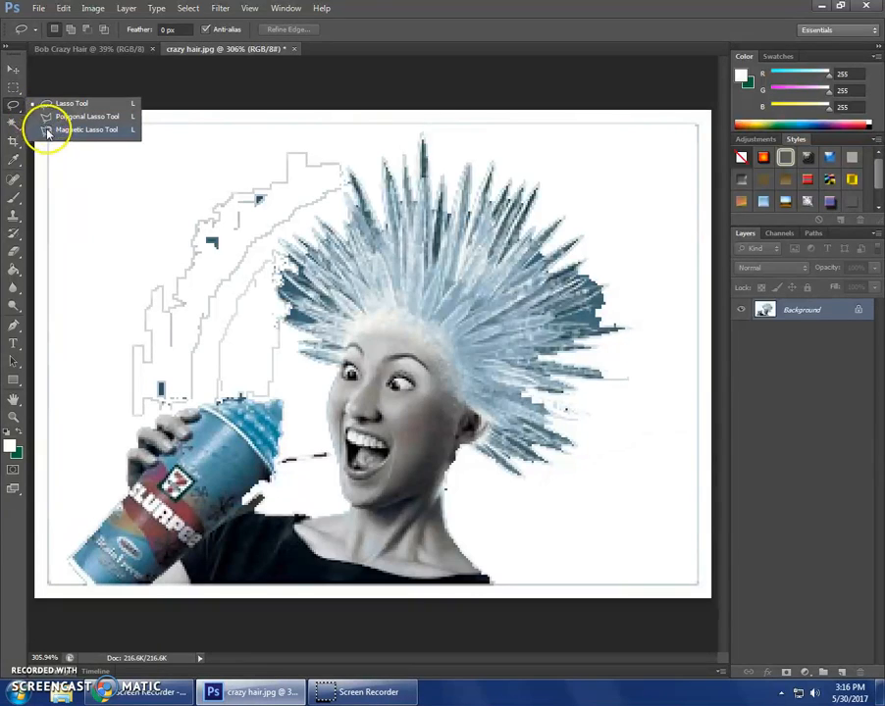
click(69, 106)
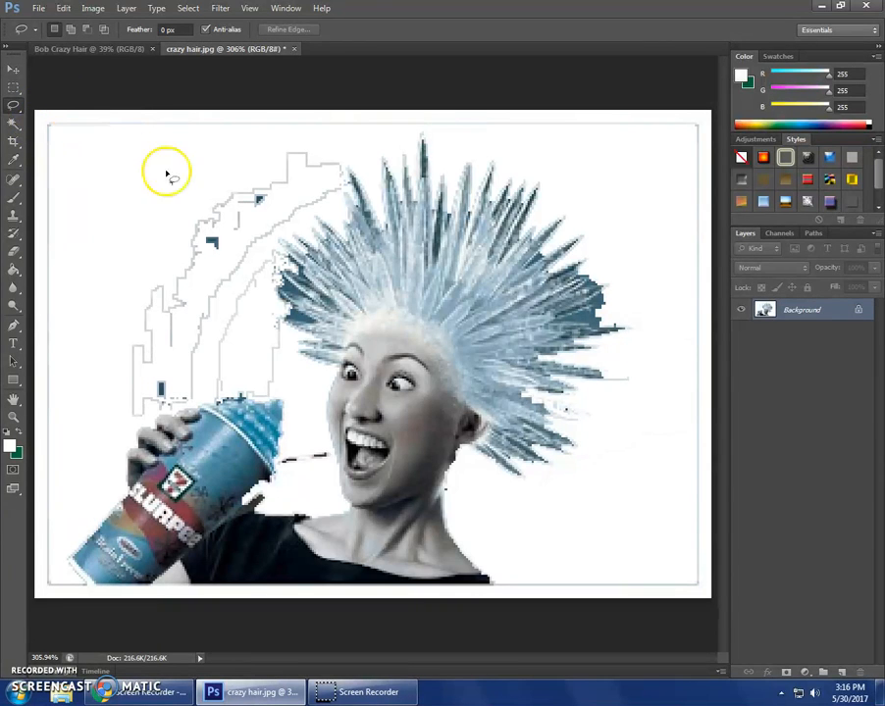
mouse_move(166, 179)
mouse_down()
mouse_move(91, 289)
mouse_move(89, 341)
mouse_move(116, 378)
mouse_move(163, 381)
mouse_move(206, 339)
mouse_move(227, 291)
mouse_move(240, 244)
mouse_move(170, 175)
mouse_up()
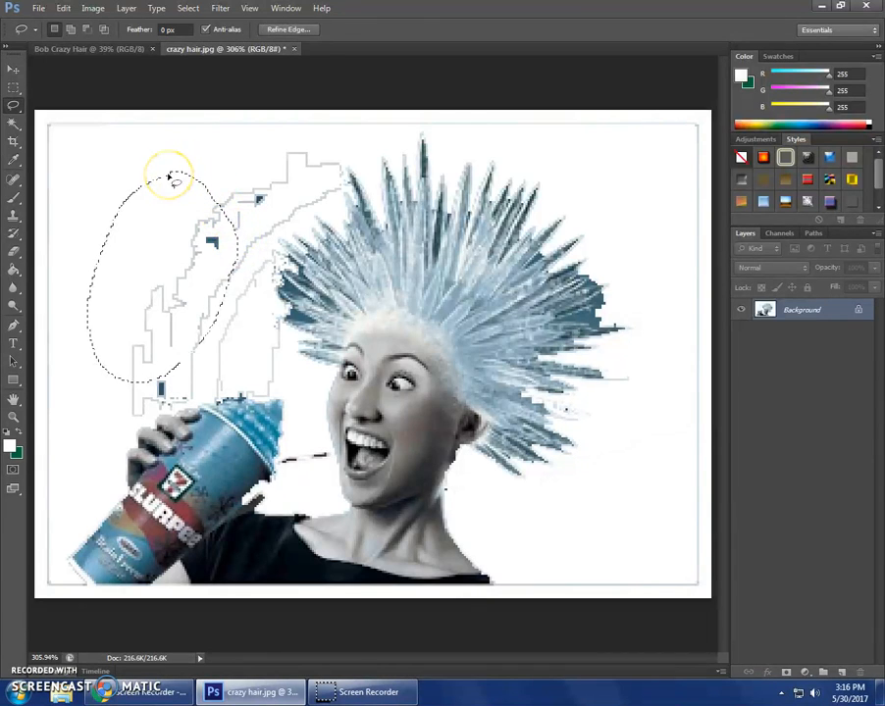
key(Delete)
click(516, 198)
Lasso the leftover outlines beside the upper-left hair spikes, following the spike tips, and fill the area with White
click(320, 146)
mouse_move(321, 145)
mouse_down()
mouse_move(253, 139)
mouse_move(206, 177)
mouse_move(190, 237)
mouse_move(203, 265)
mouse_move(254, 260)
mouse_up()
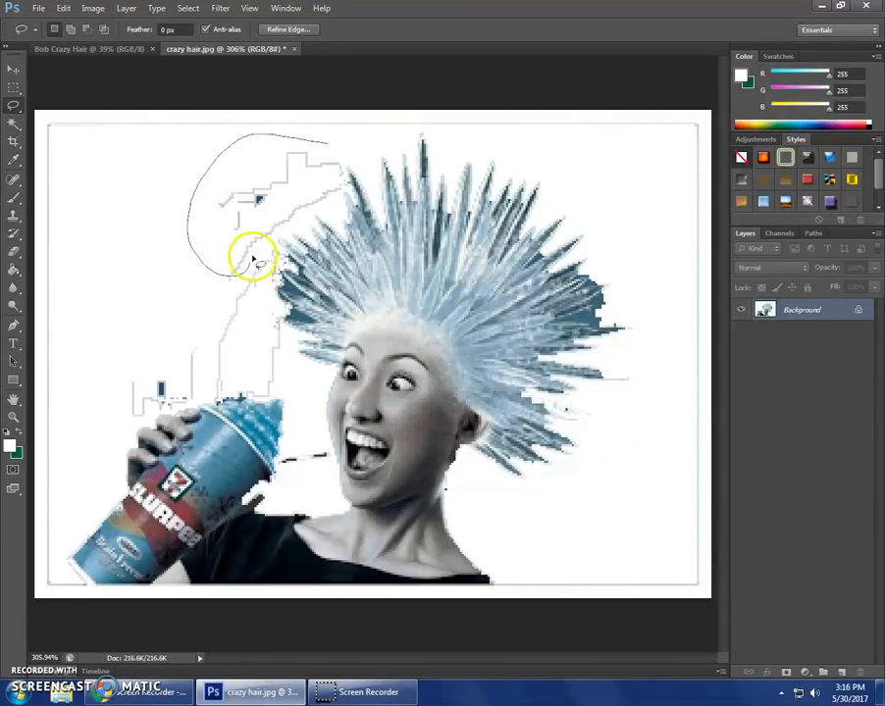
drag(349, 185, 316, 141)
key(Delete)
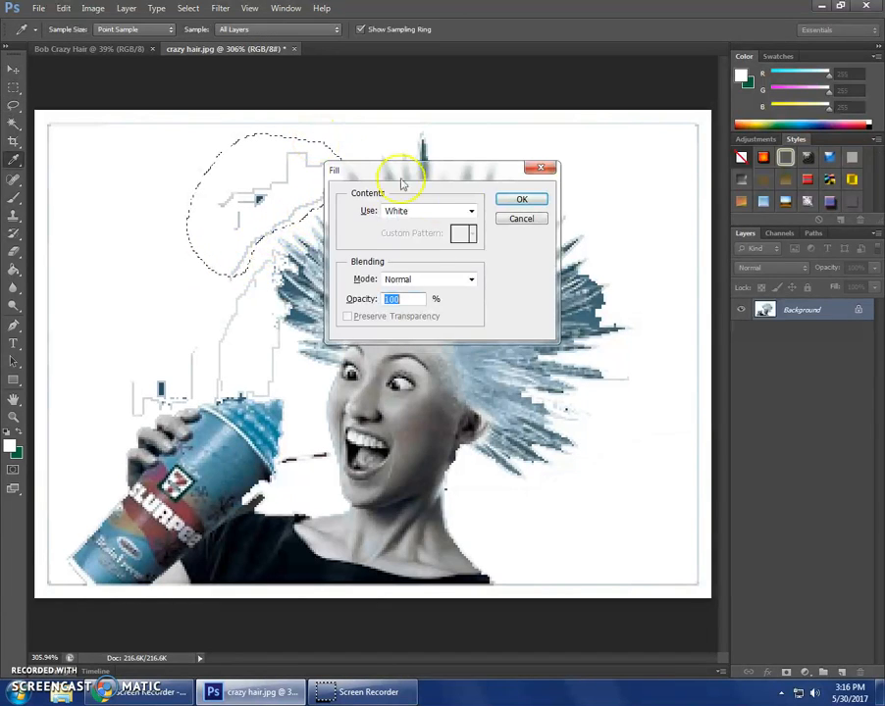
key(Return)
Lasso the thin border line around the image's upper-left corner, fill the area with White and deselect it
mouse_move(136, 160)
mouse_down()
mouse_move(86, 186)
mouse_move(75, 402)
mouse_move(72, 414)
mouse_move(42, 415)
mouse_move(22, 400)
mouse_move(20, 345)
mouse_move(42, 92)
mouse_move(118, 87)
mouse_move(190, 96)
mouse_move(236, 120)
mouse_move(241, 144)
mouse_move(231, 162)
mouse_move(192, 172)
mouse_move(139, 166)
mouse_up()
key(shift+BackSpace)
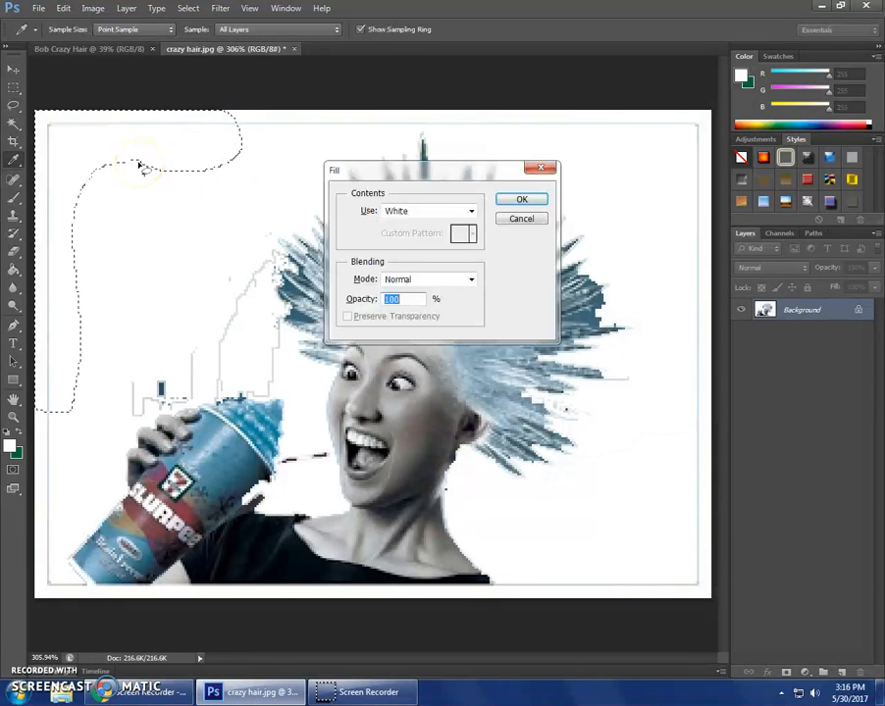
key(Return)
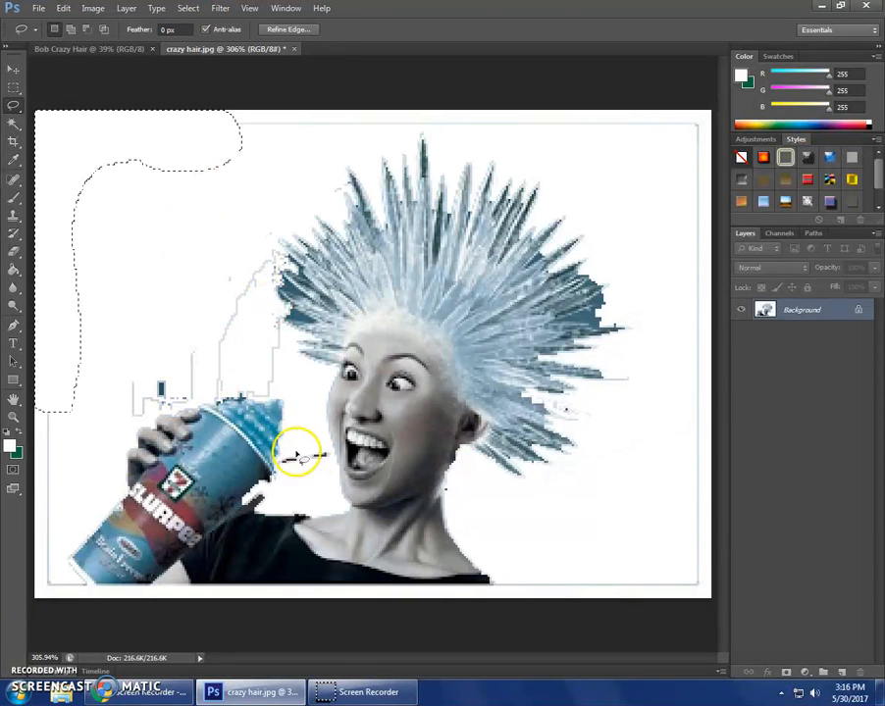
key(ctrl+d)
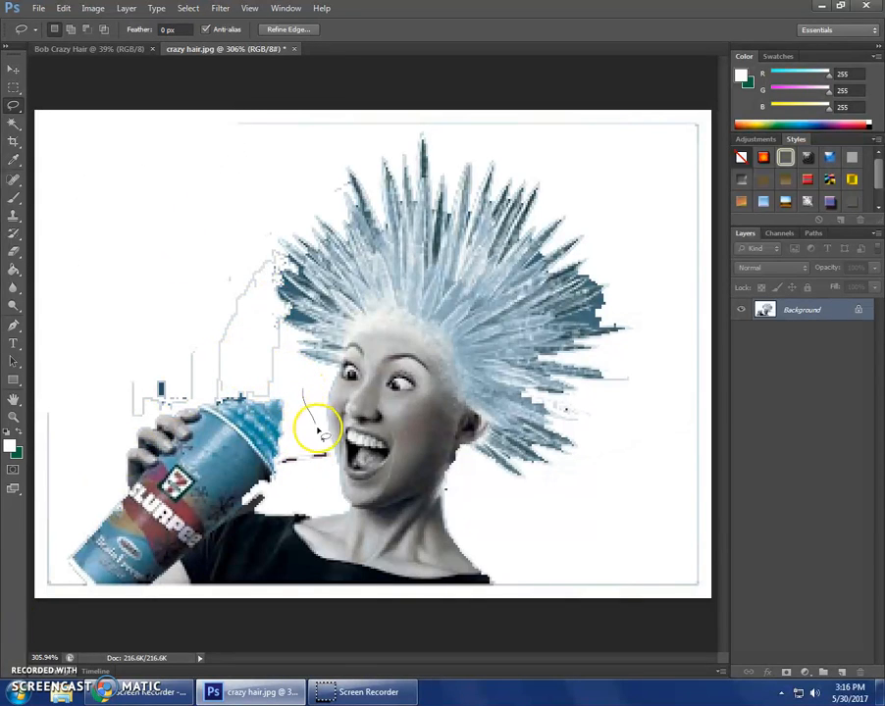
Lasso the cup, hand, neck and shoulders along the face and chin, fill the area with White and deselect it
drag(332, 459, 333, 479)
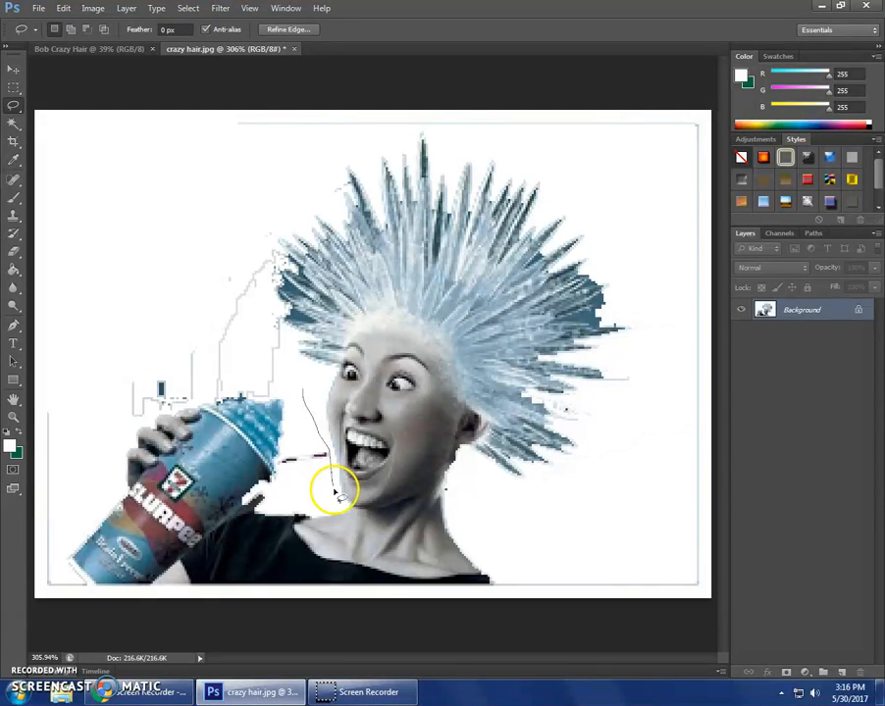
mouse_move(395, 514)
mouse_down()
mouse_move(454, 477)
mouse_move(530, 515)
mouse_move(565, 586)
mouse_move(516, 641)
mouse_move(414, 653)
mouse_move(98, 619)
mouse_move(59, 599)
mouse_move(37, 552)
mouse_move(27, 384)
mouse_move(61, 330)
mouse_move(102, 310)
mouse_move(163, 321)
mouse_move(296, 383)
mouse_up()
key(shift+BackSpace)
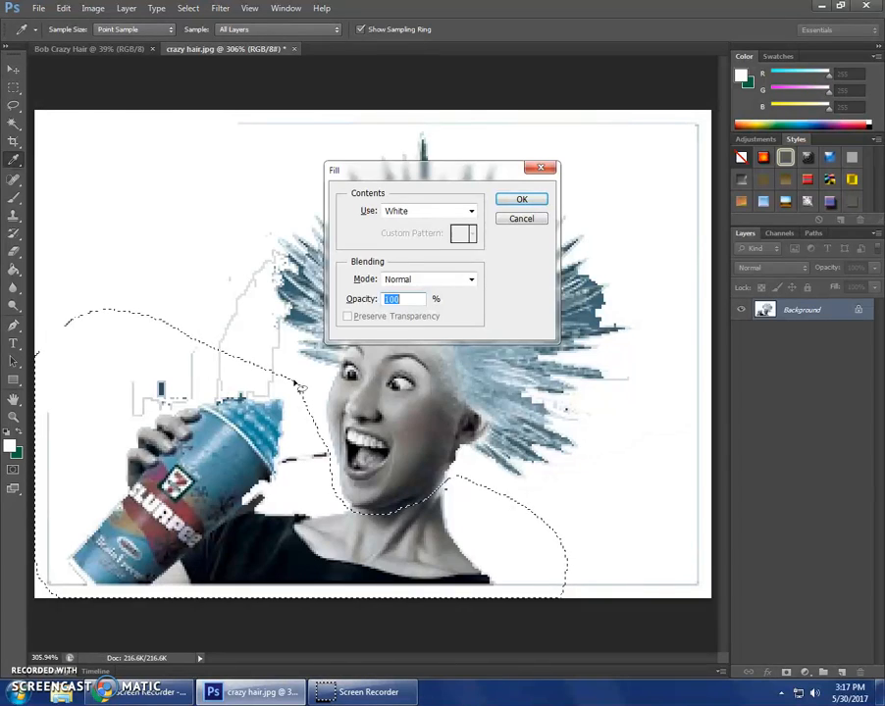
key(Return)
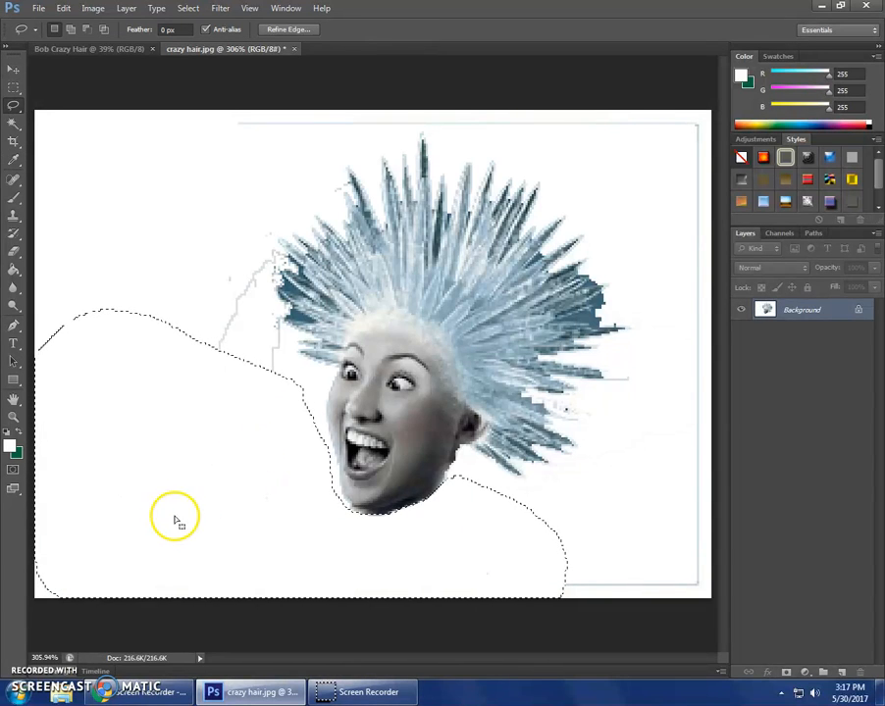
key(ctrl+d)
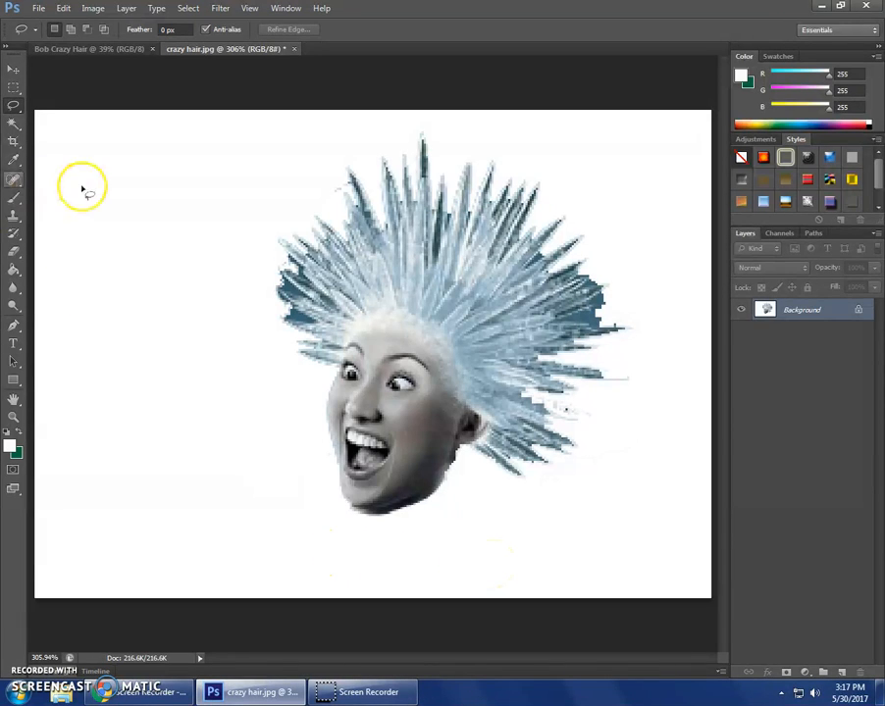
click(69, 49)
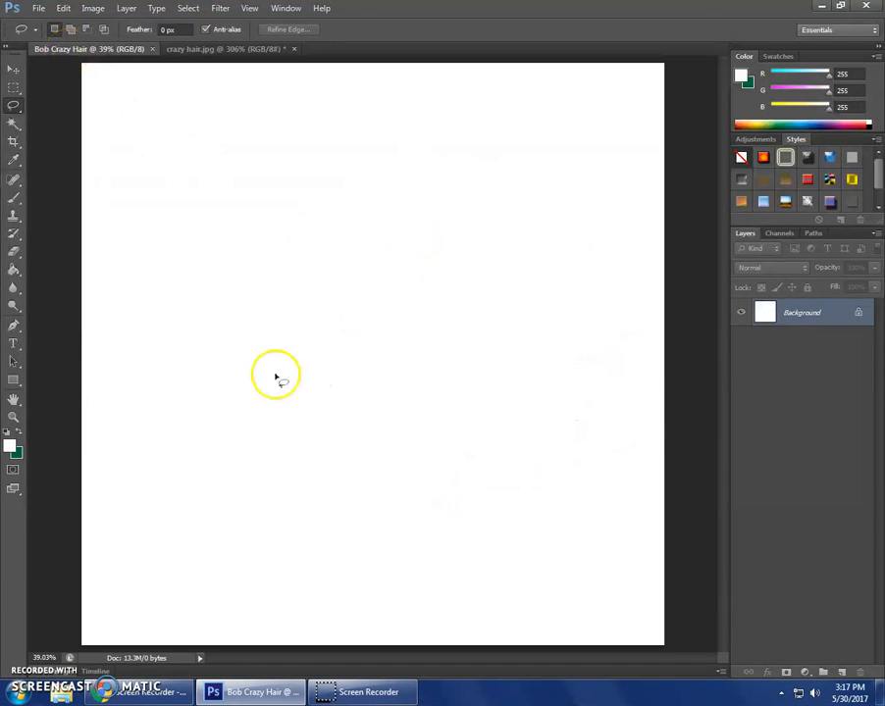
click(208, 51)
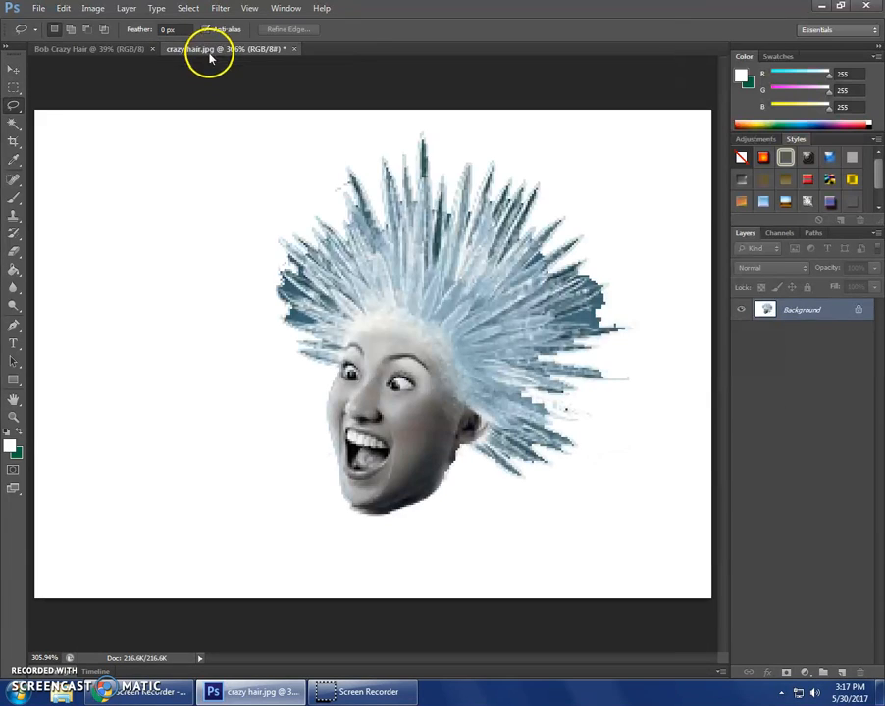
Try to select the hair with the Magic Wand at tolerance 30 by sampling several spots across the spikes
click(13, 122)
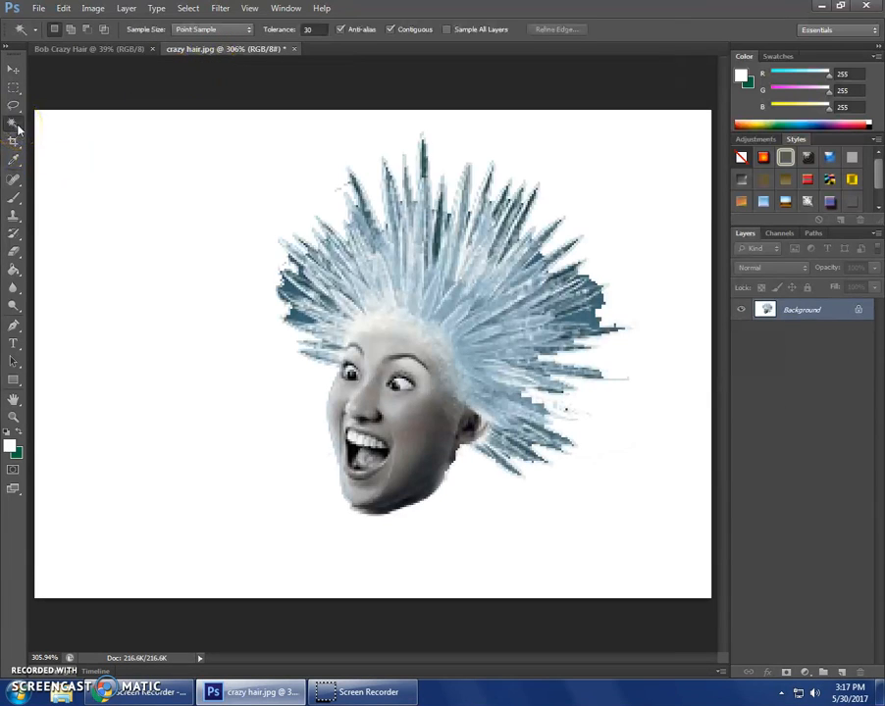
click(180, 239)
click(350, 298)
click(392, 291)
click(466, 294)
click(487, 338)
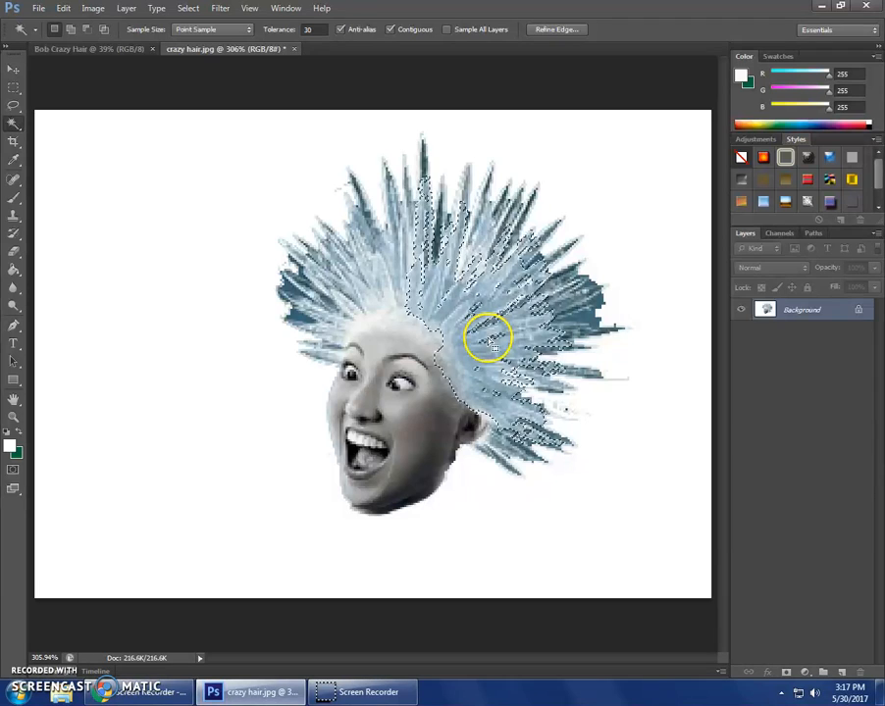
Select the white background around the head with the Magic Wand and invert the selection
click(188, 262)
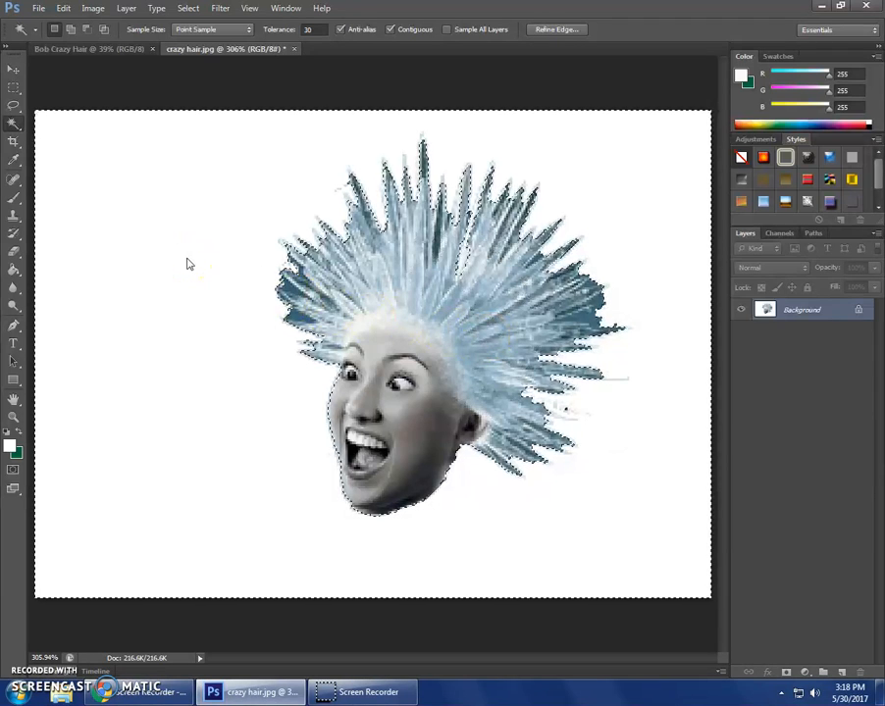
click(189, 10)
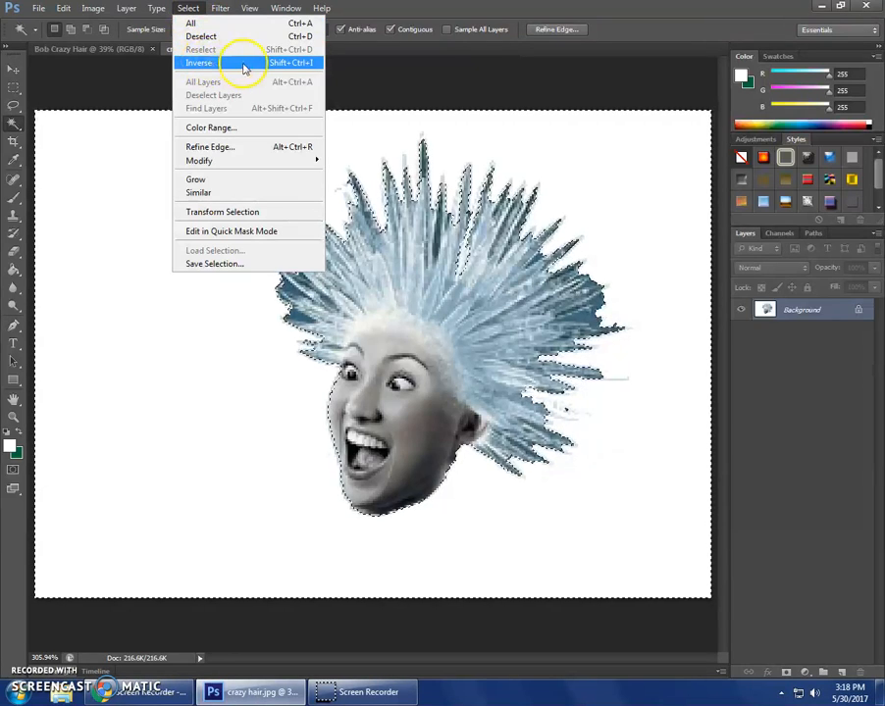
click(244, 65)
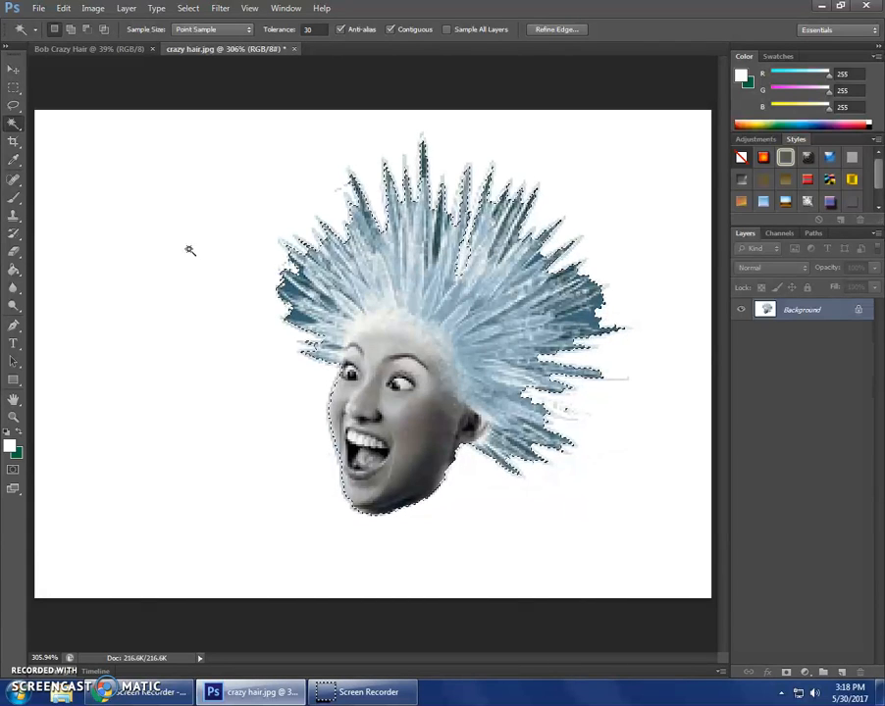
Switch to the Bob Crazy Hair document and paste the copied head onto its blank canvas
click(88, 49)
key(ctrl+v)
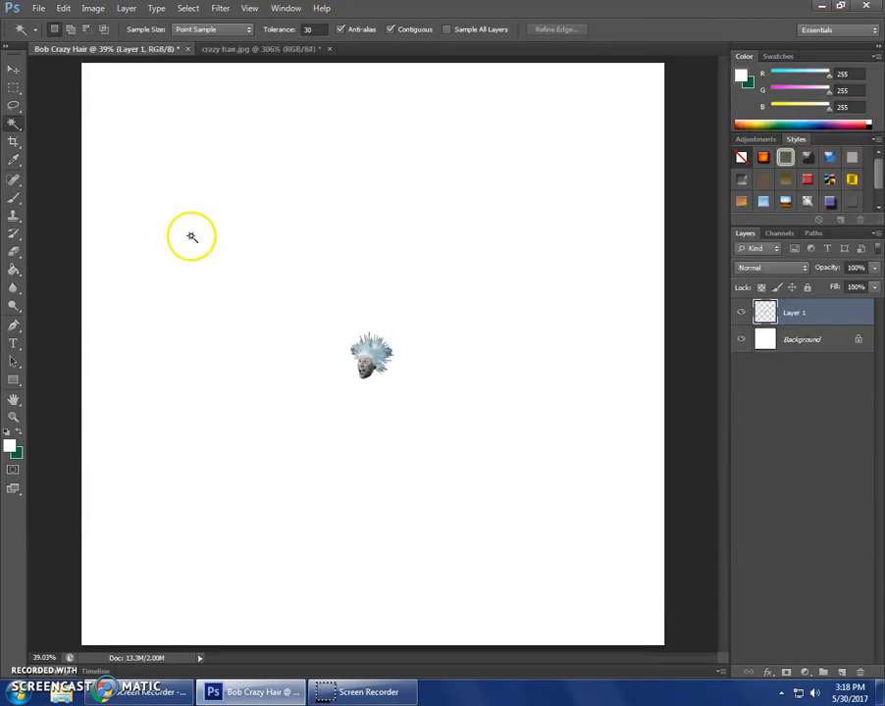
click(219, 219)
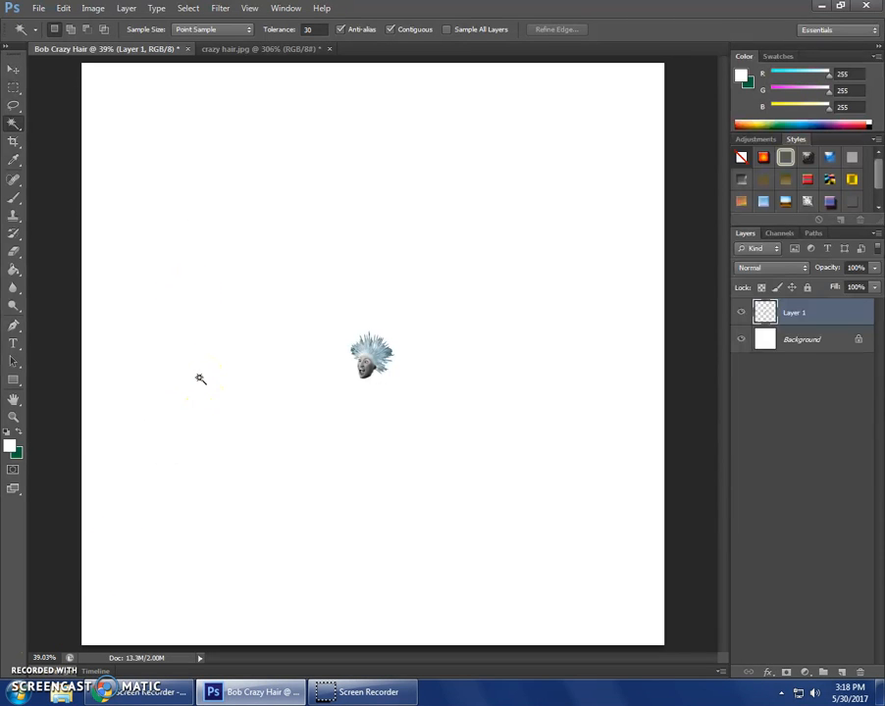
Enlarge the pasted head with Free Transform and move it to the upper middle of the canvas
click(26, 630)
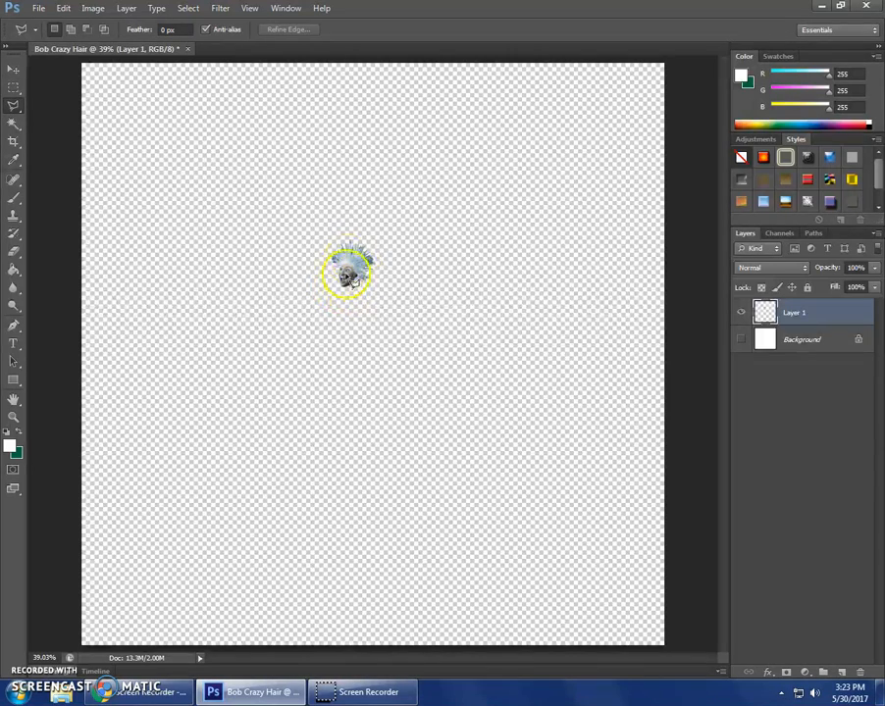
click(15, 70)
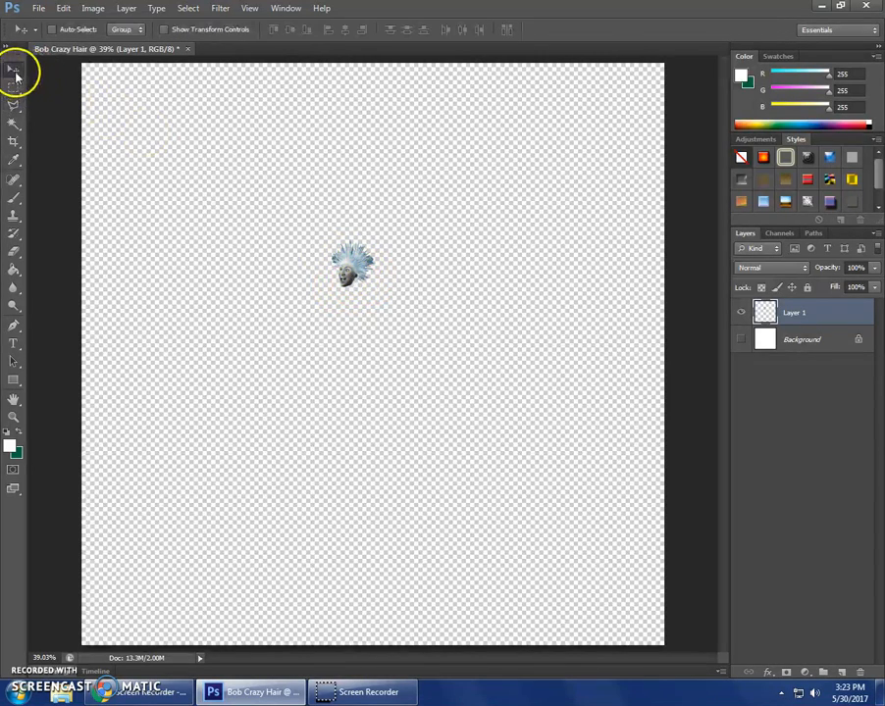
click(56, 8)
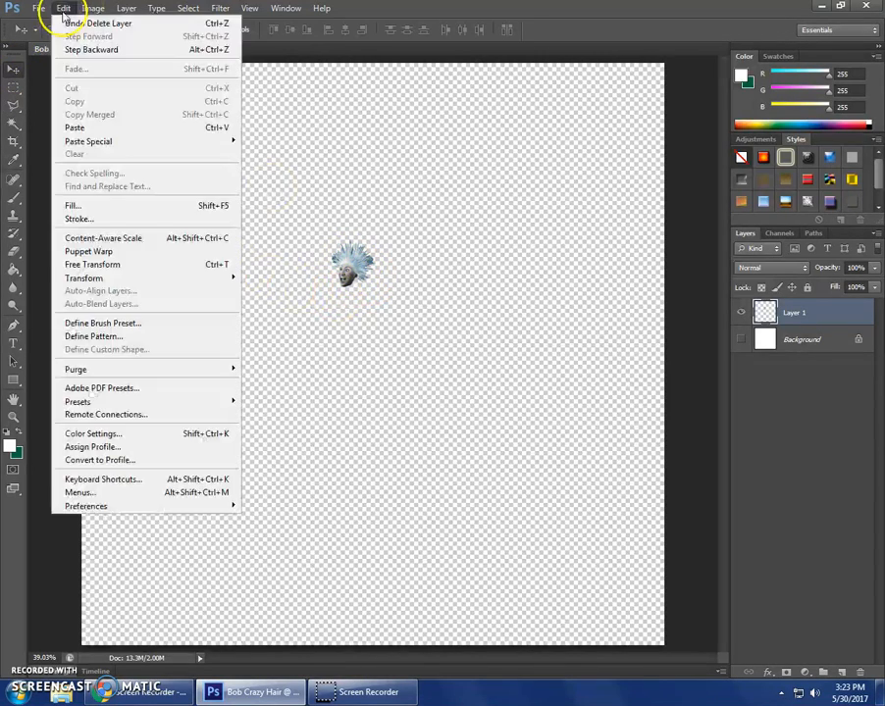
click(125, 265)
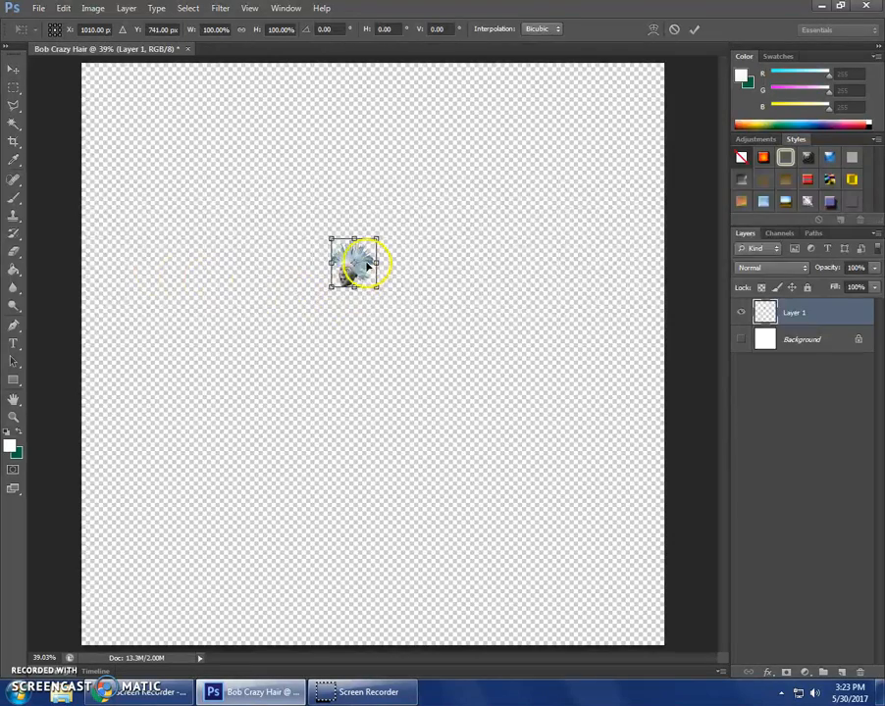
drag(327, 290, 241, 380)
key(Return)
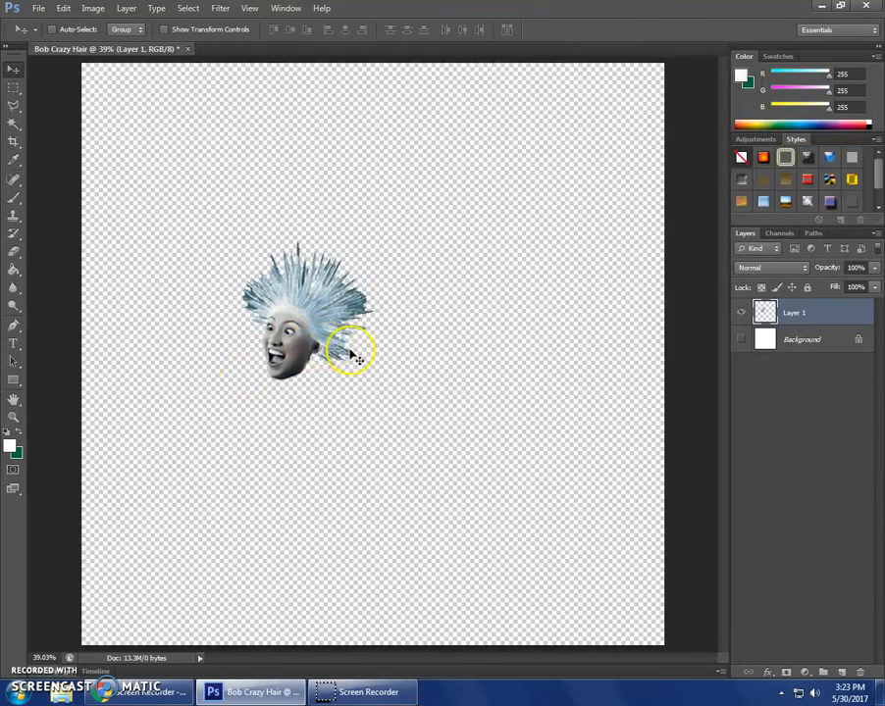
drag(303, 316, 378, 245)
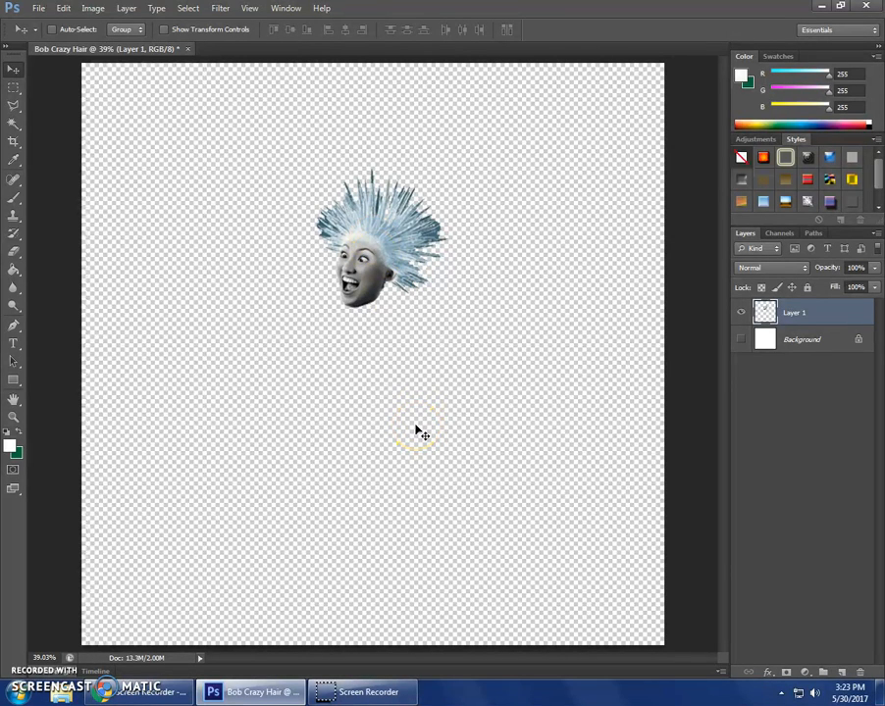
Switch to Chrome and search Google Images for "cartoon body with no head"
click(184, 693)
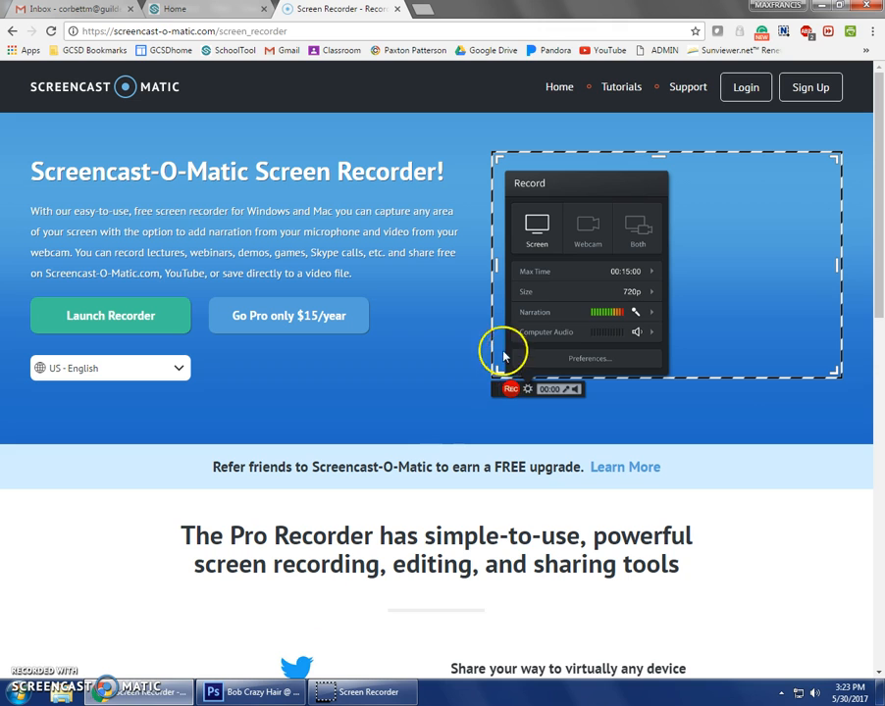
click(280, 33)
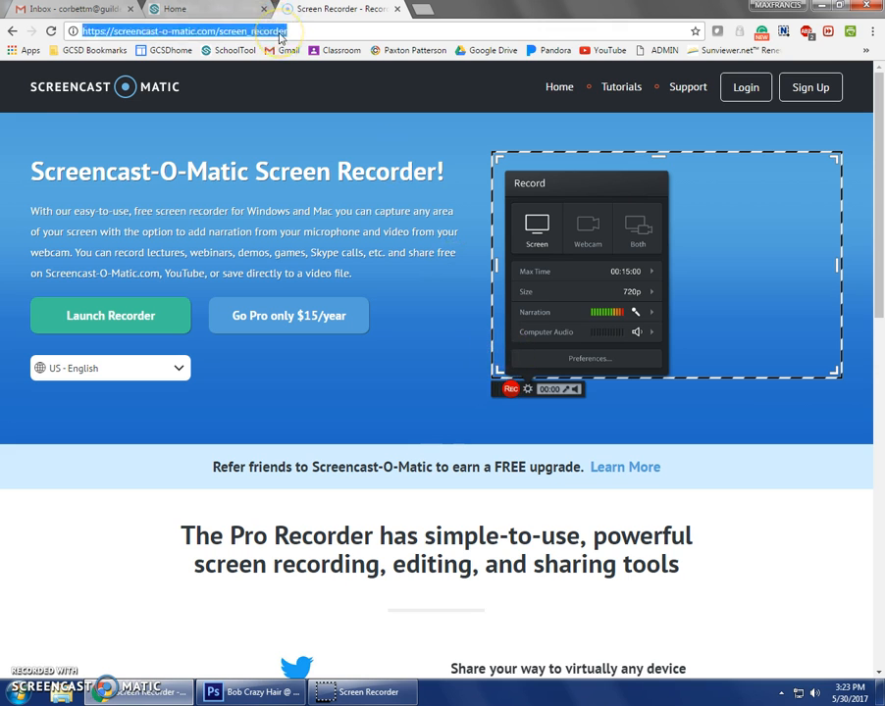
text(cart)
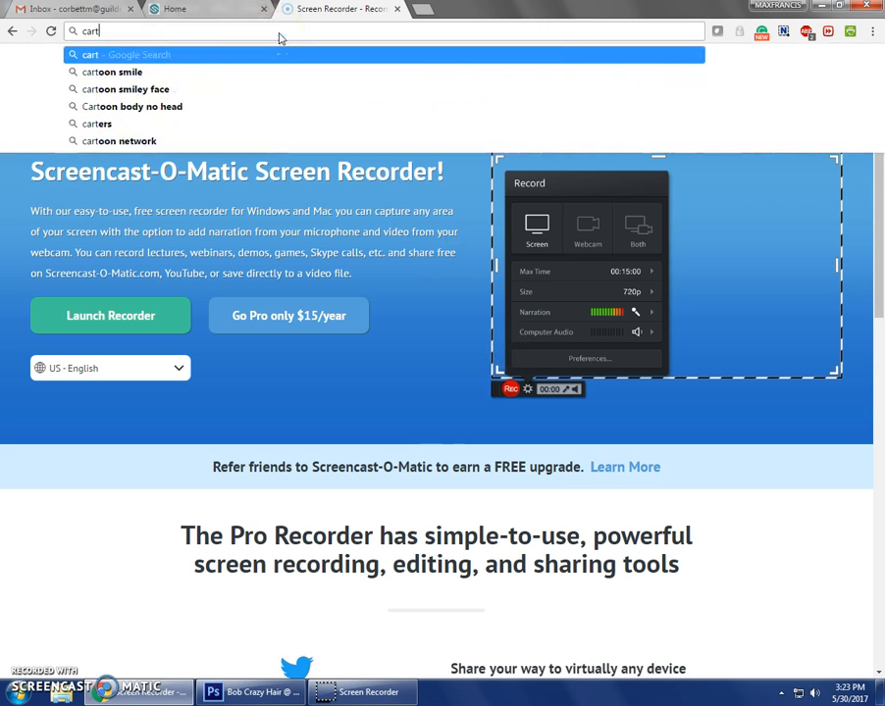
text(oon bosd)
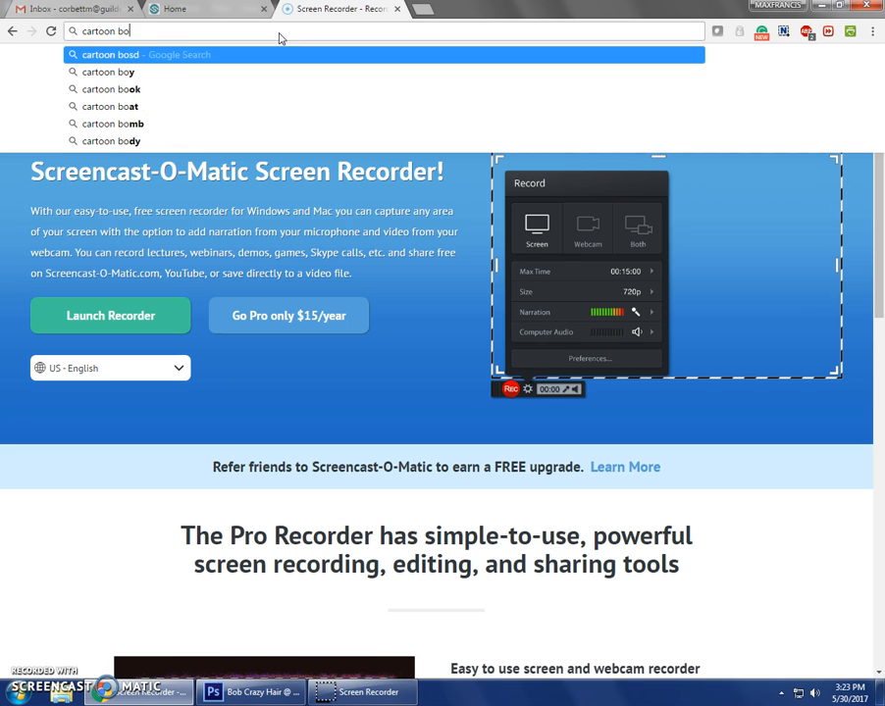
key(BackSpace)
key(BackSpace)
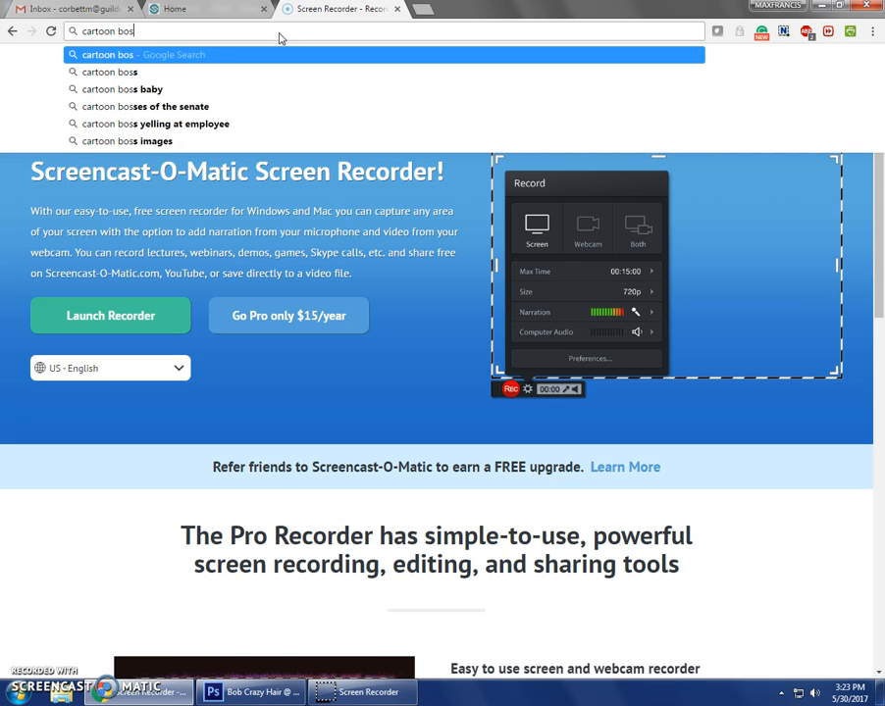
text(dy w)
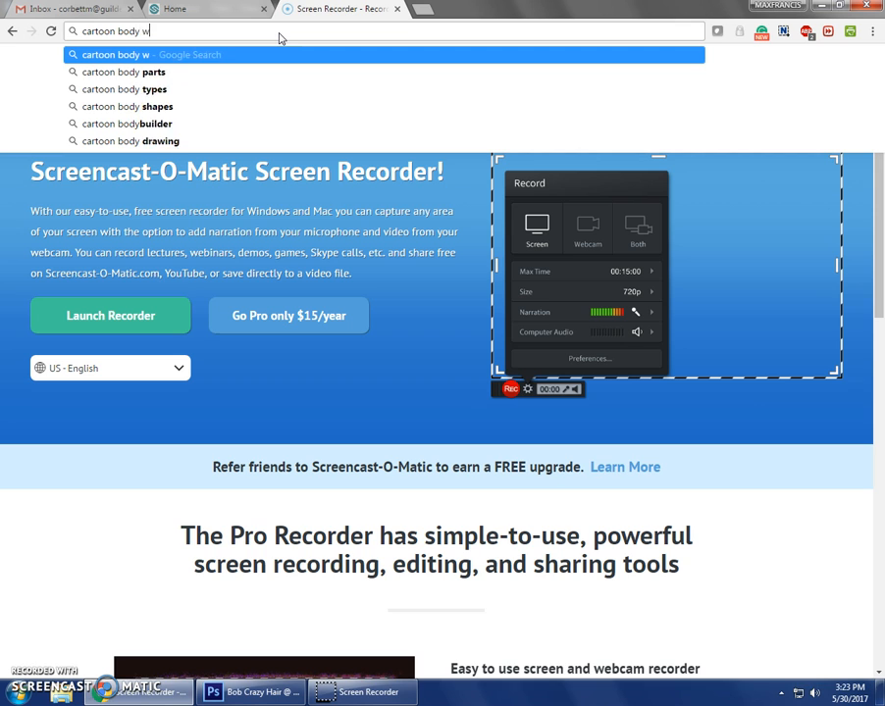
text(ith no head)
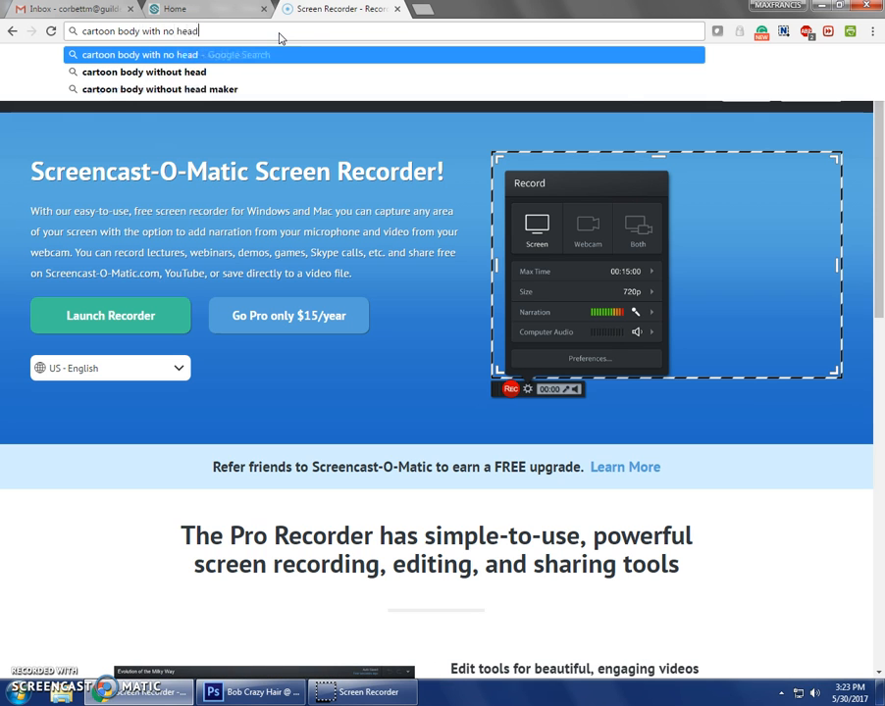
key(Return)
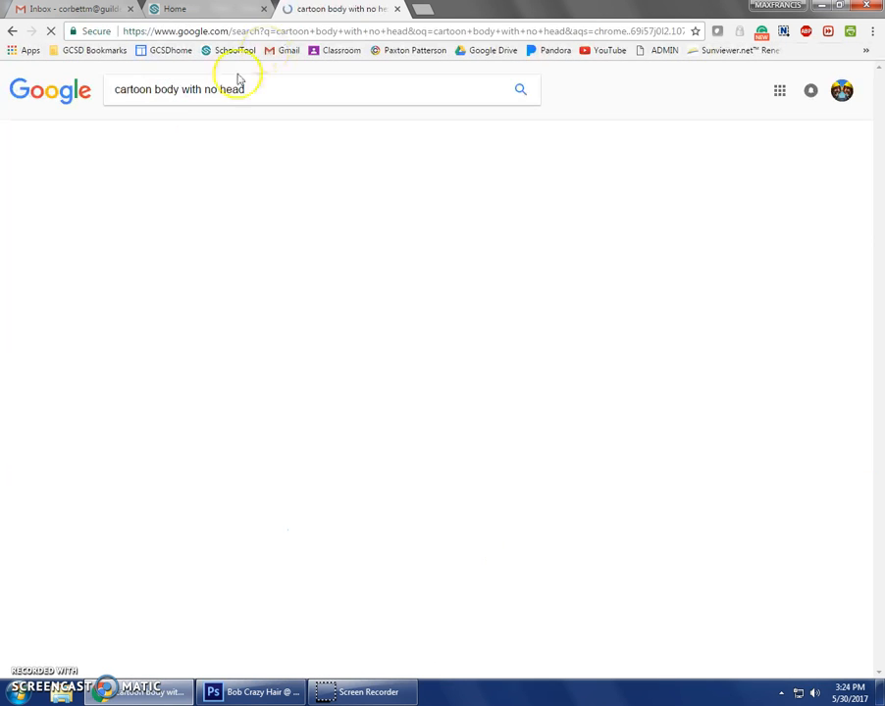
click(165, 128)
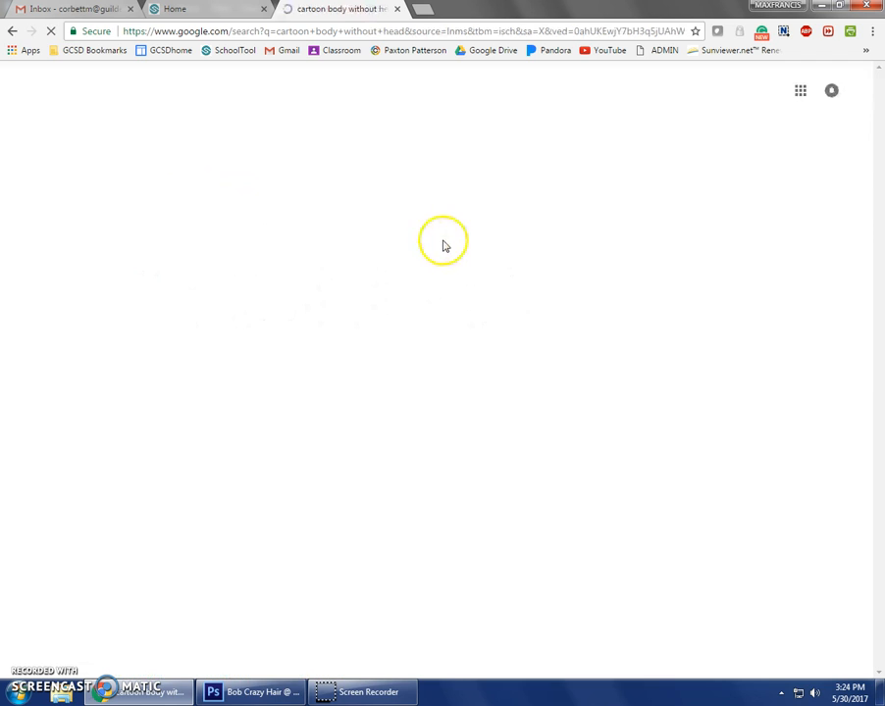
Open the headless cartoon female body in a blue dress and red boots and copy its image
click(520, 339)
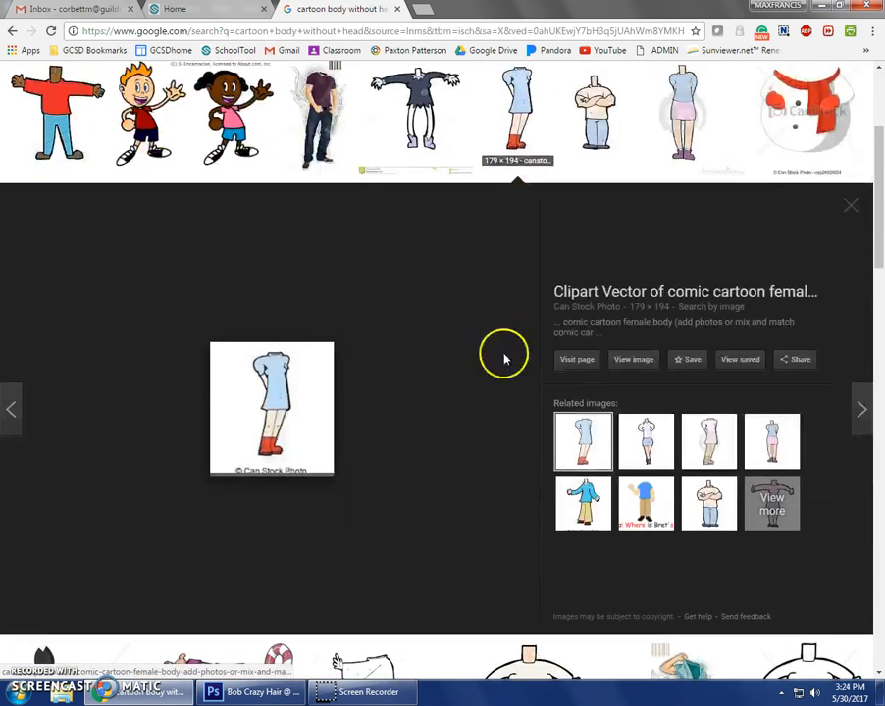
right_click(272, 391)
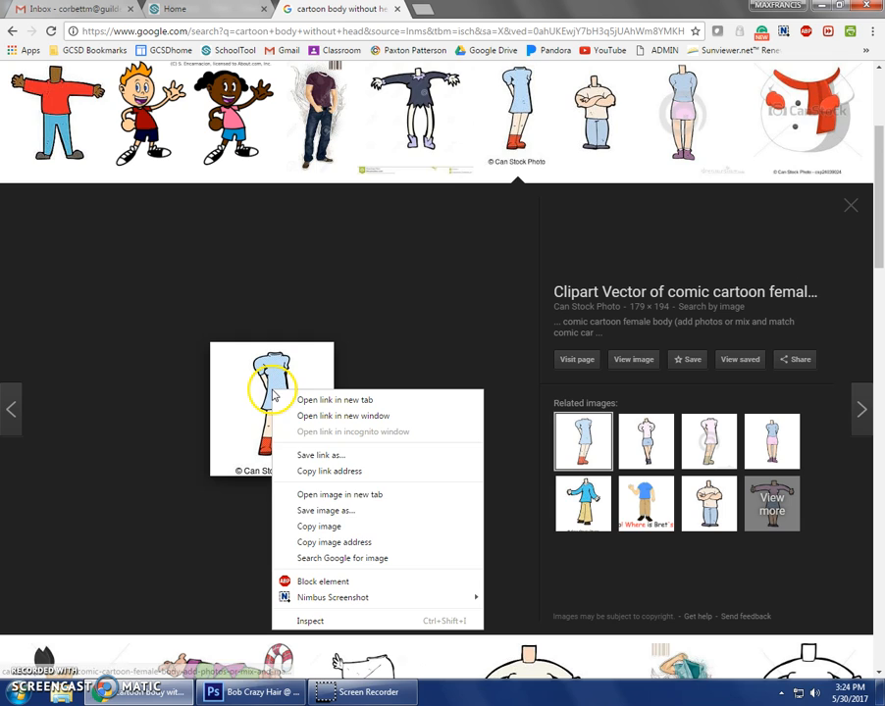
click(328, 528)
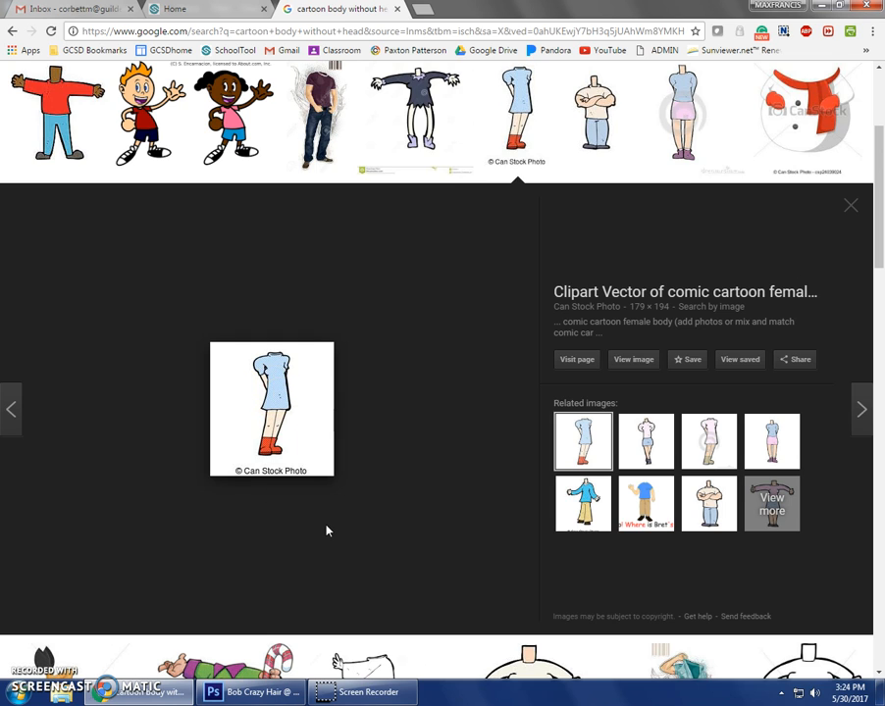
Switch back to the Bob Crazy Hair document in Photoshop, paste the cartoon body and move it well below the head
click(289, 691)
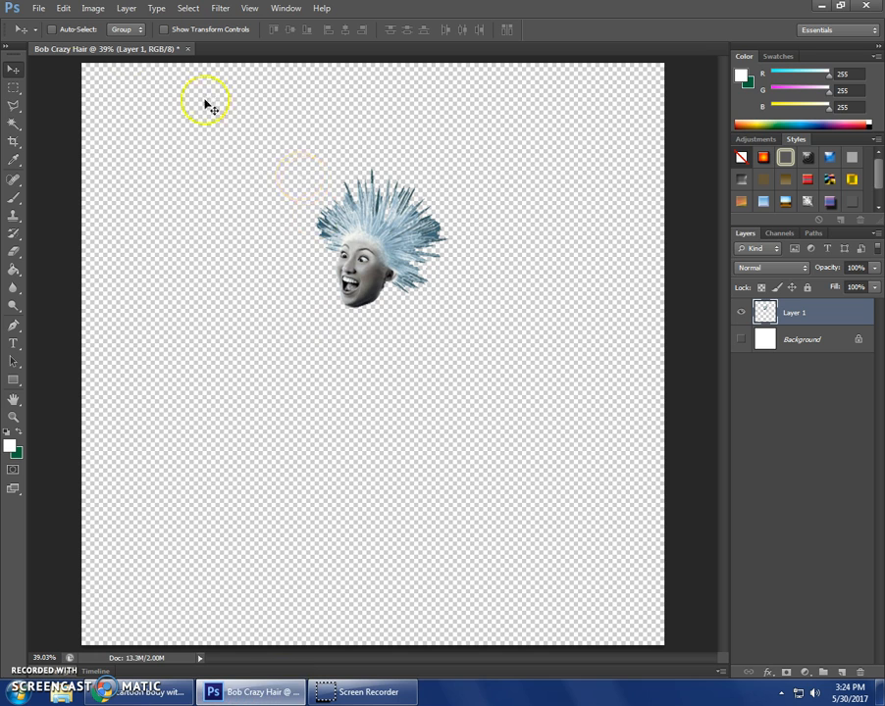
click(63, 9)
click(118, 126)
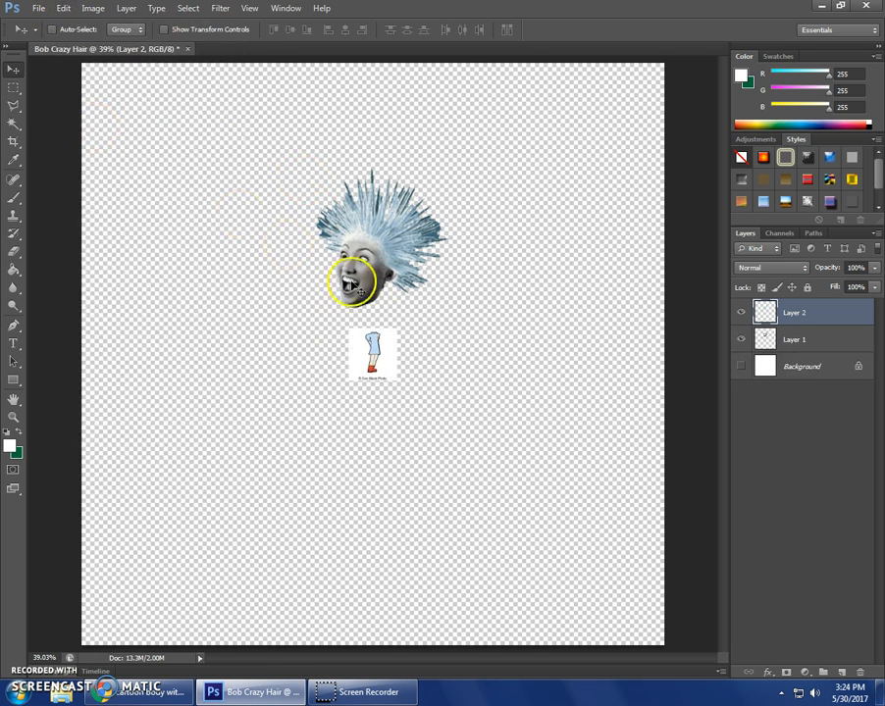
drag(380, 373, 381, 490)
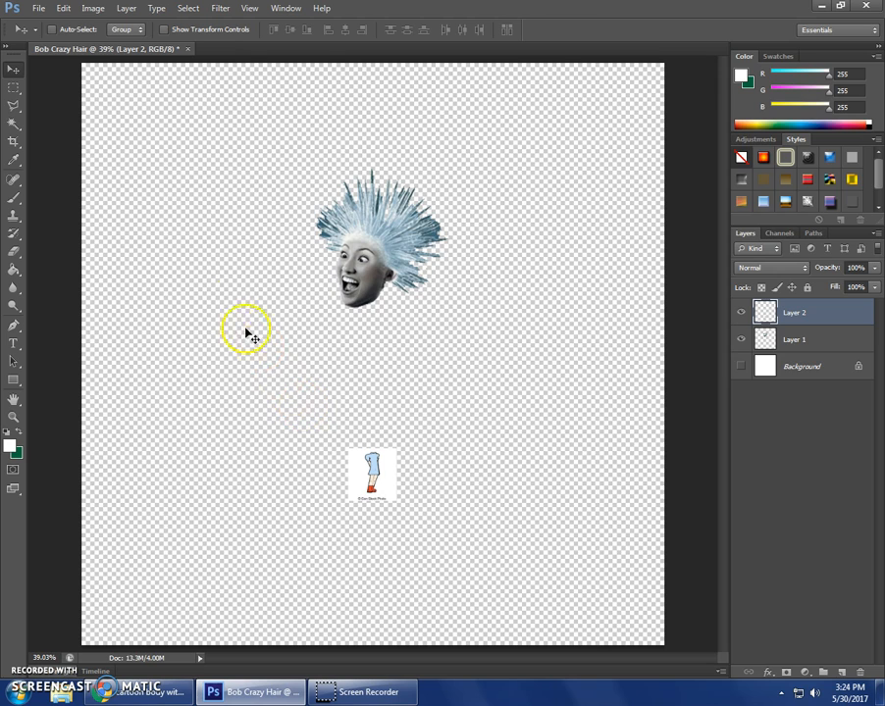
Enlarge the cartoon body with Free Transform and centre it in the lower part of the canvas beneath the head
click(63, 9)
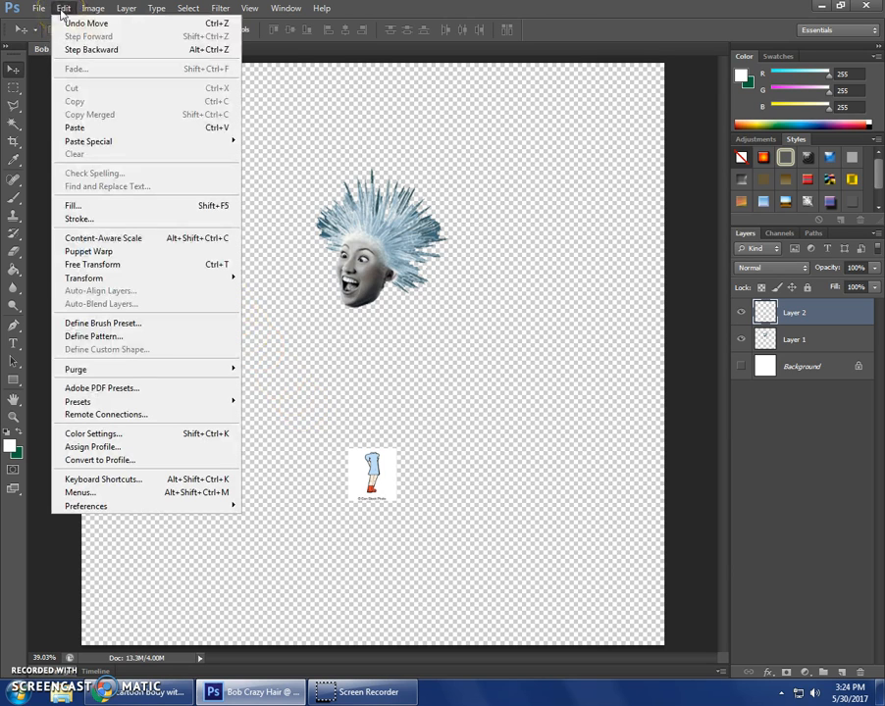
click(110, 264)
drag(347, 447, 108, 176)
drag(247, 305, 390, 438)
key(Return)
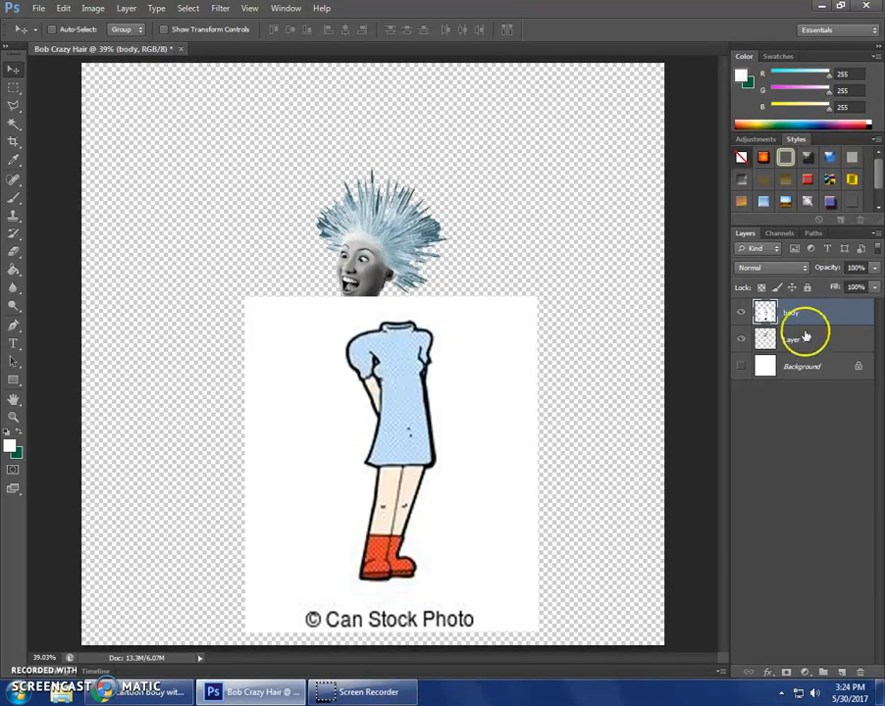
Name the two image layers body and head, and move the body layer beneath the head layer
click(794, 343)
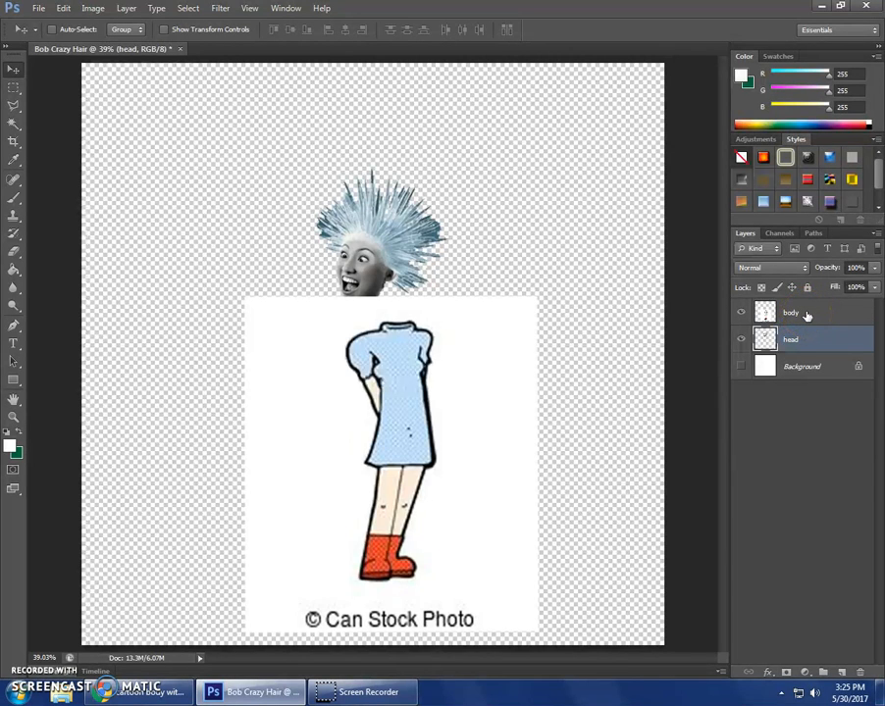
mouse_move(806, 346)
mouse_down()
mouse_move(813, 371)
mouse_move(808, 351)
mouse_up()
mouse_move(799, 309)
mouse_down()
mouse_move(806, 342)
mouse_move(803, 331)
mouse_up()
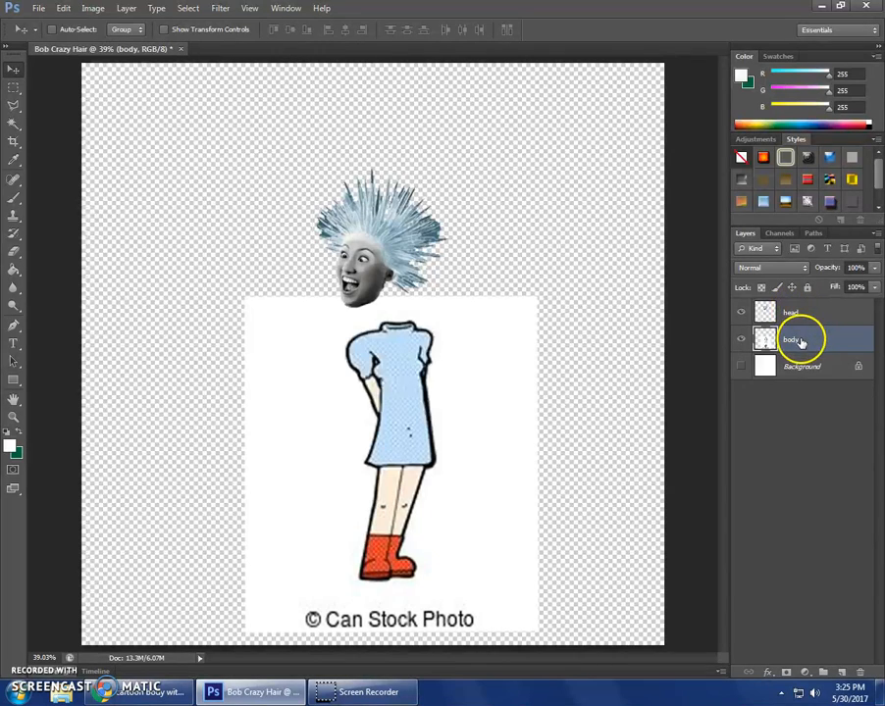
Show the white Background layer, shift the body slightly, and move the head onto the dress collar
click(740, 366)
mouse_move(353, 240)
mouse_down()
mouse_move(374, 231)
mouse_move(377, 208)
mouse_move(340, 234)
mouse_up()
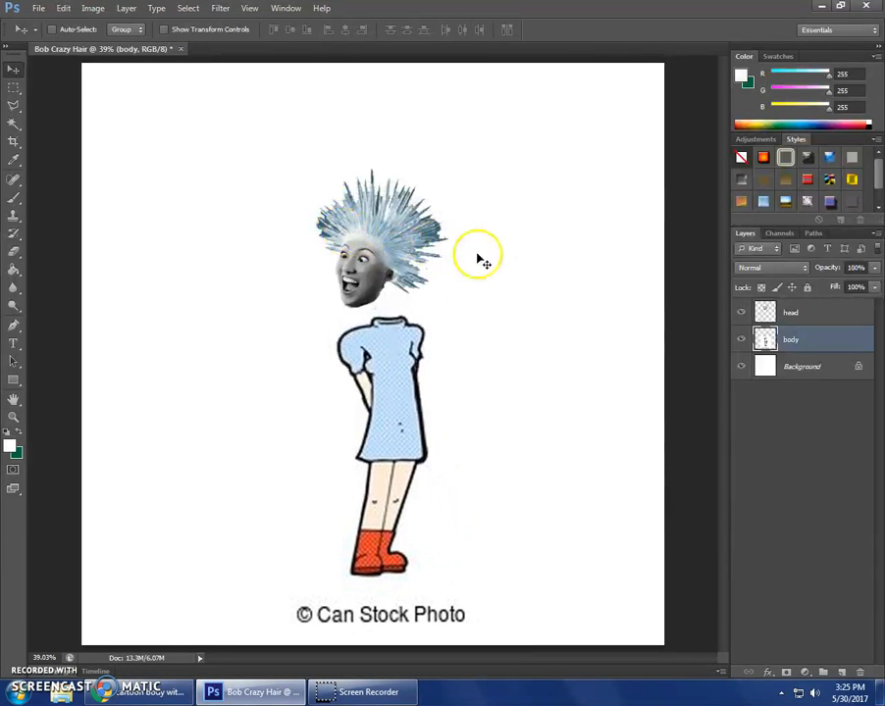
click(798, 316)
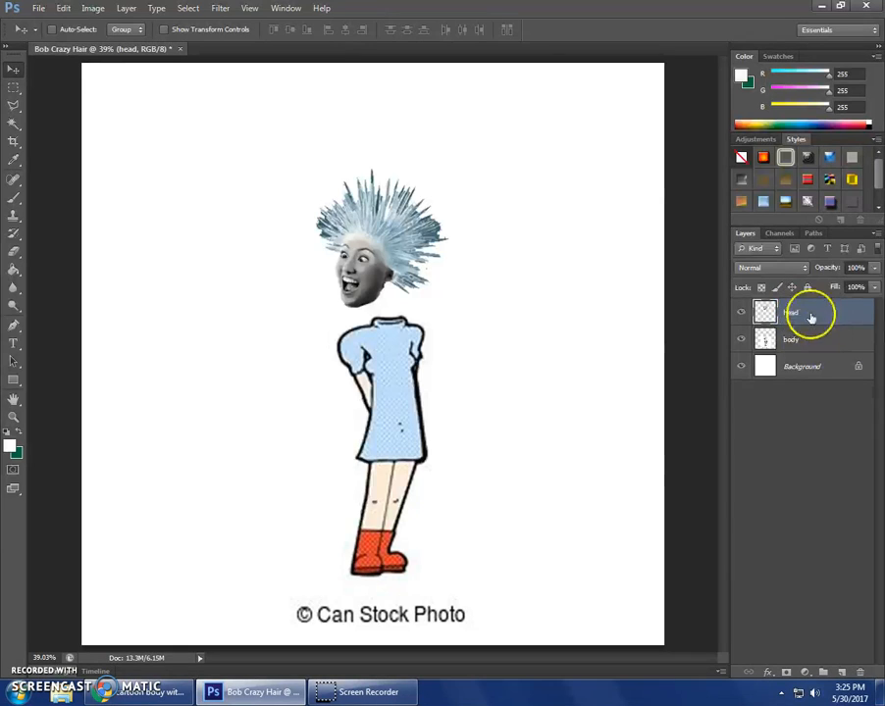
drag(361, 238, 400, 261)
Scale the head to about 147% width and 134% height with Free Transform and reseat its chin on the collar
click(61, 9)
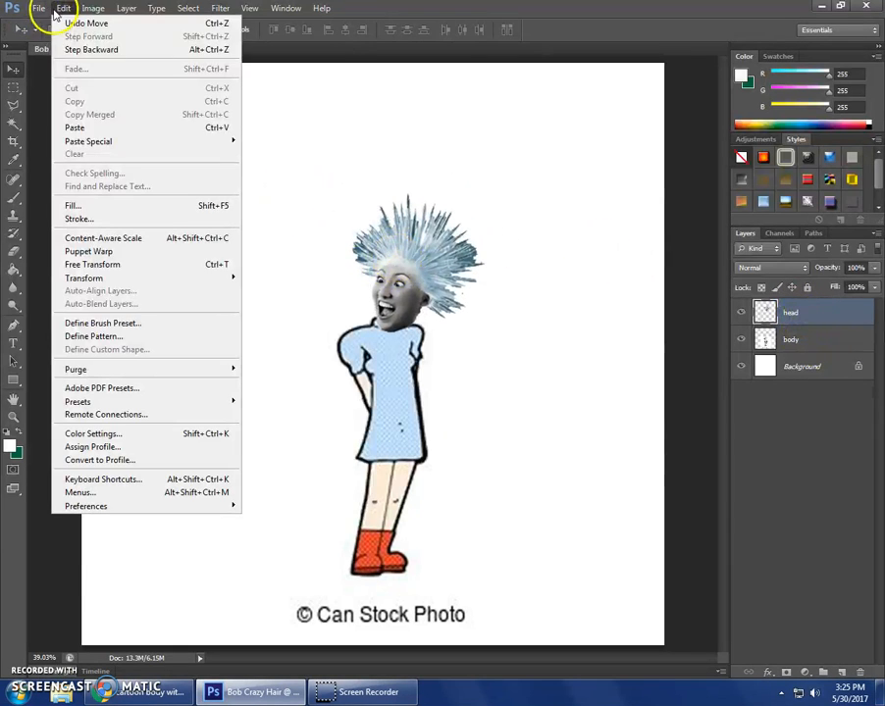
click(98, 265)
drag(350, 332, 287, 380)
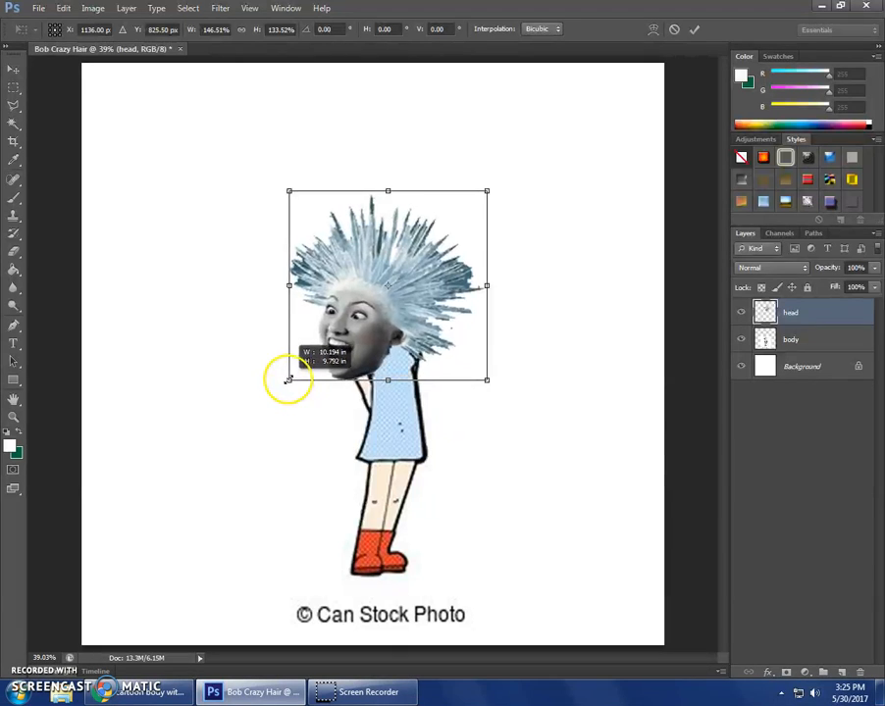
drag(375, 315, 417, 274)
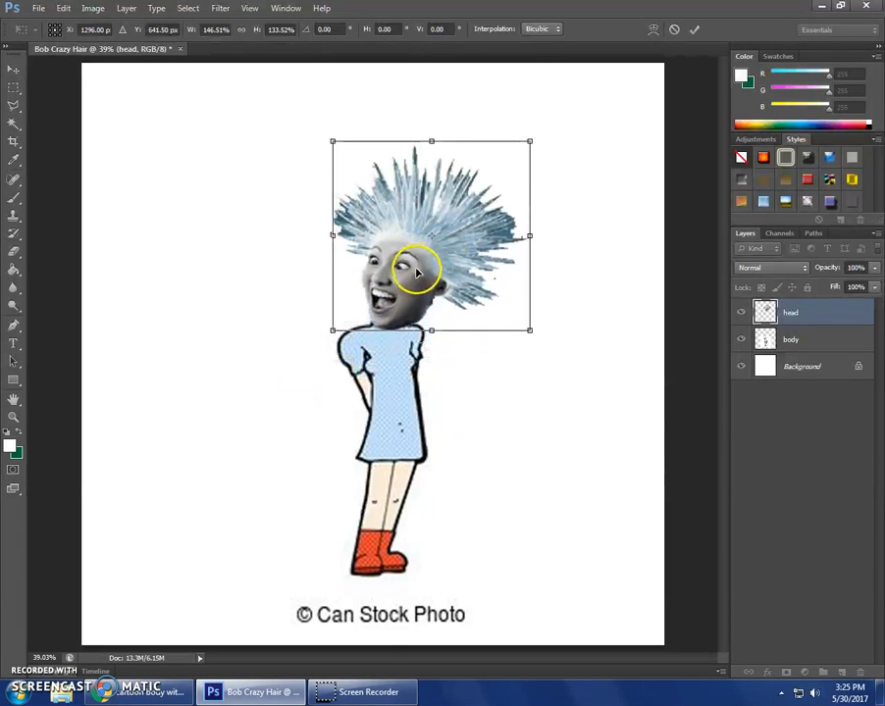
key(Return)
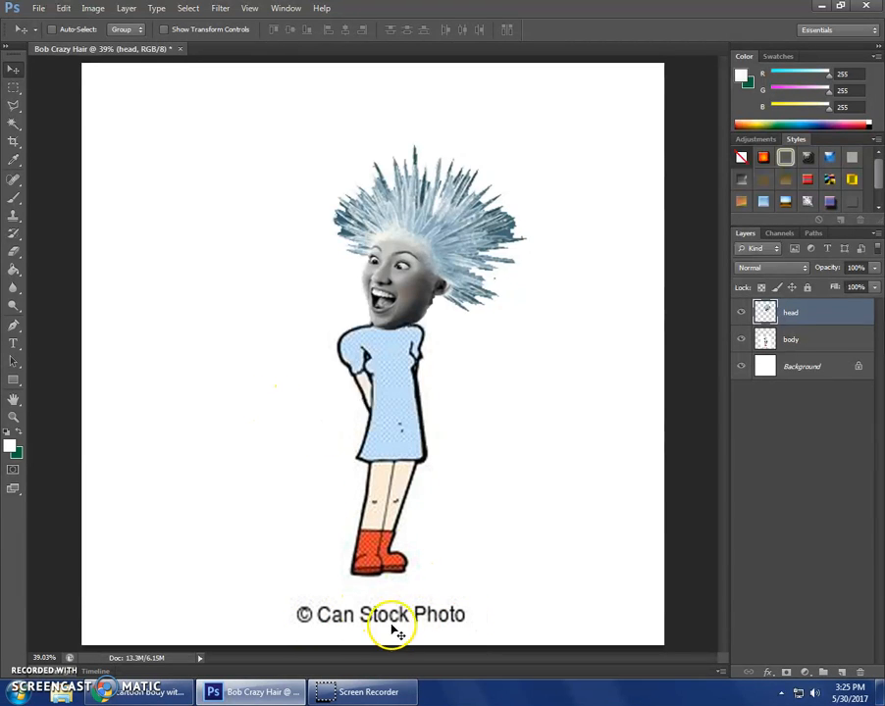
Select the body layer and toggle its visibility off and on to check what it contains
click(796, 343)
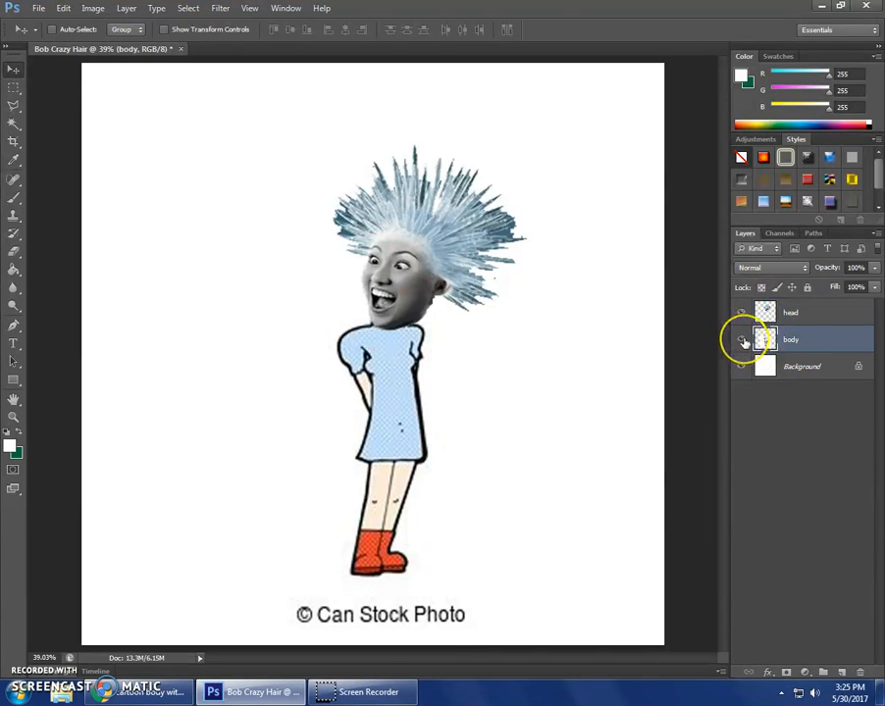
click(743, 339)
click(741, 340)
click(742, 340)
click(742, 340)
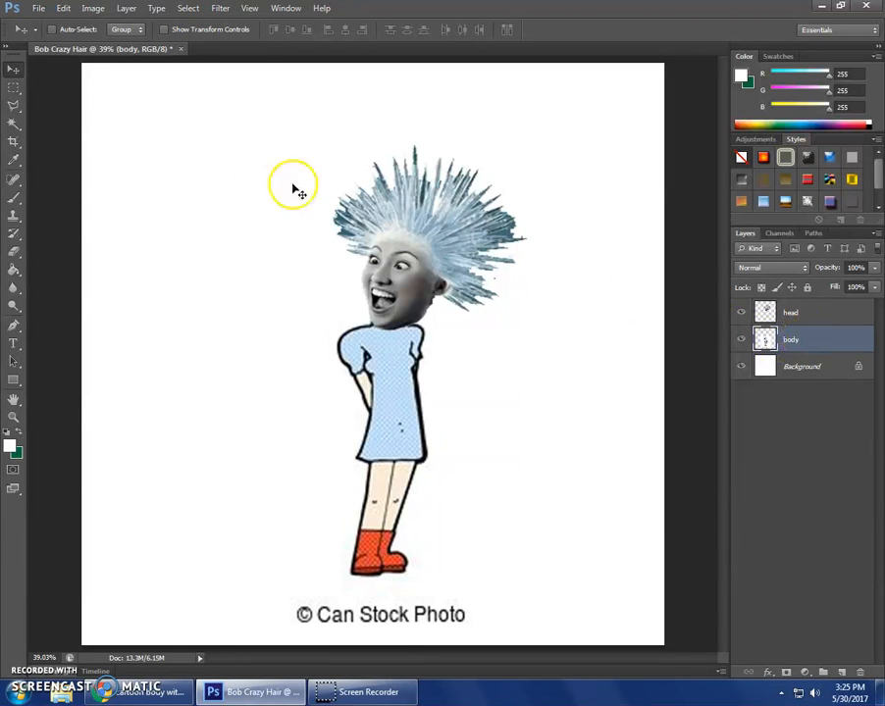
Lasso the Can Stock Photo caption below the boots on the body layer, delete it, and deselect
click(13, 105)
click(53, 102)
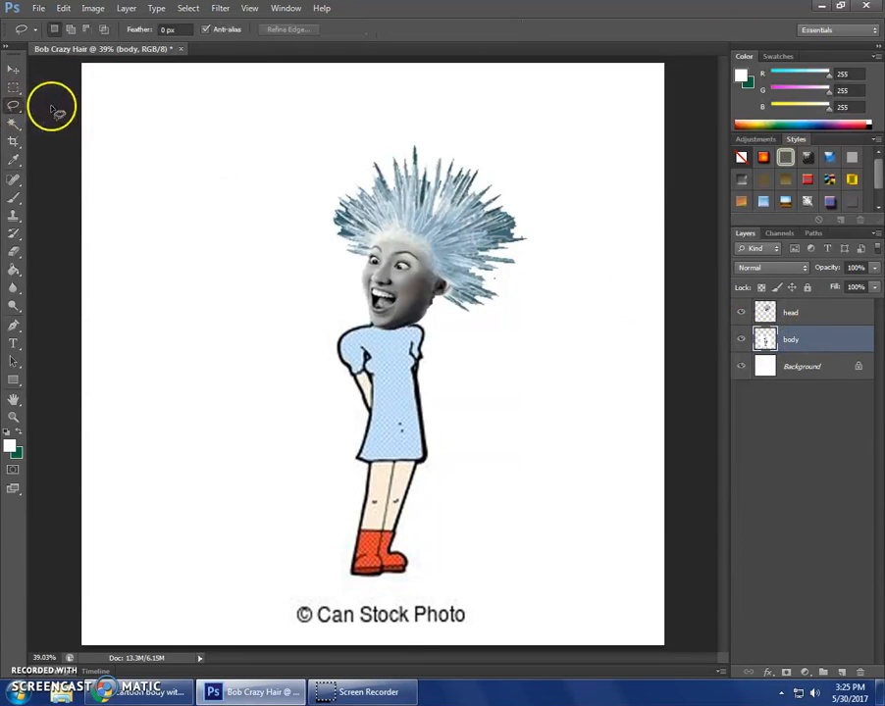
mouse_move(312, 594)
mouse_down()
mouse_move(263, 616)
mouse_move(292, 637)
mouse_move(419, 645)
mouse_move(472, 639)
mouse_move(503, 612)
mouse_move(462, 601)
mouse_move(306, 597)
mouse_up()
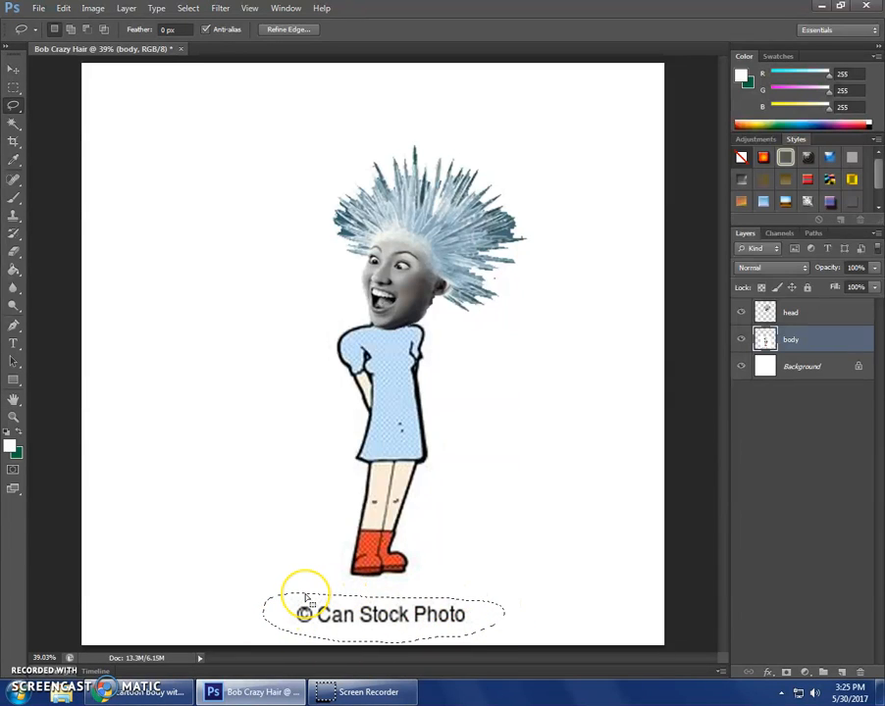
key(Delete)
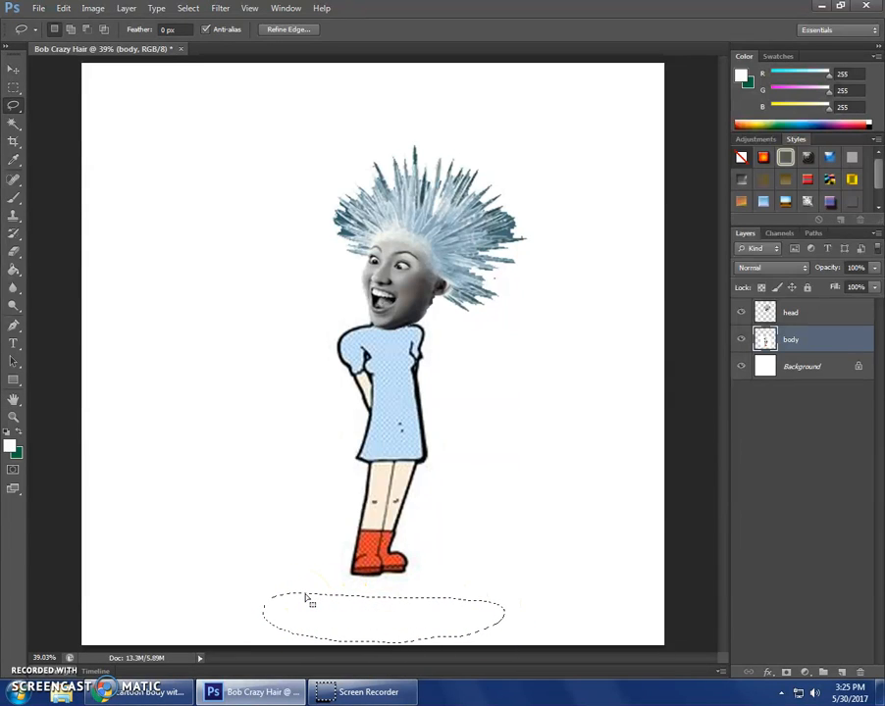
click(191, 8)
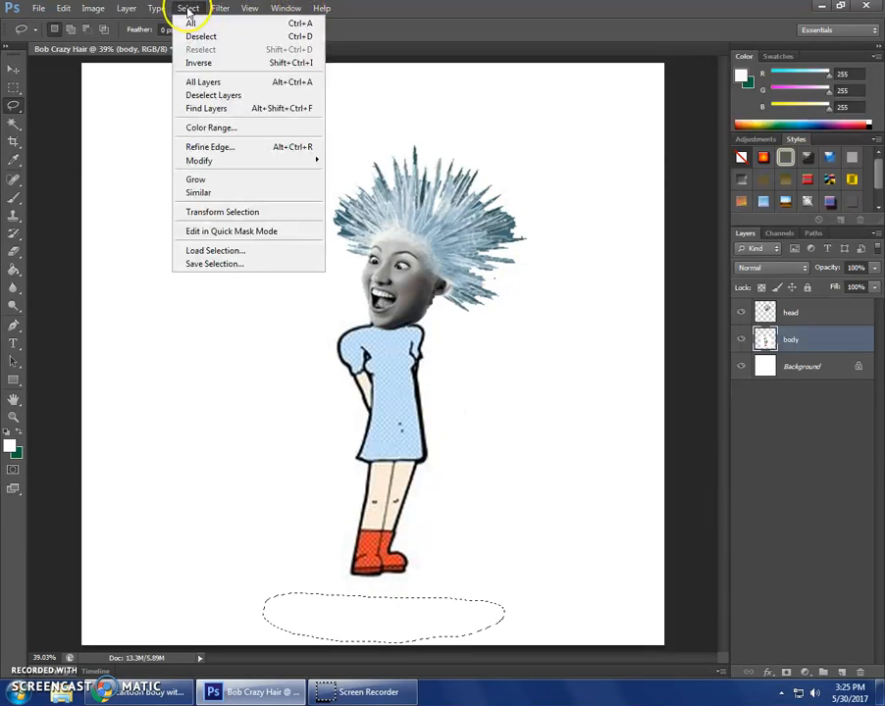
click(200, 35)
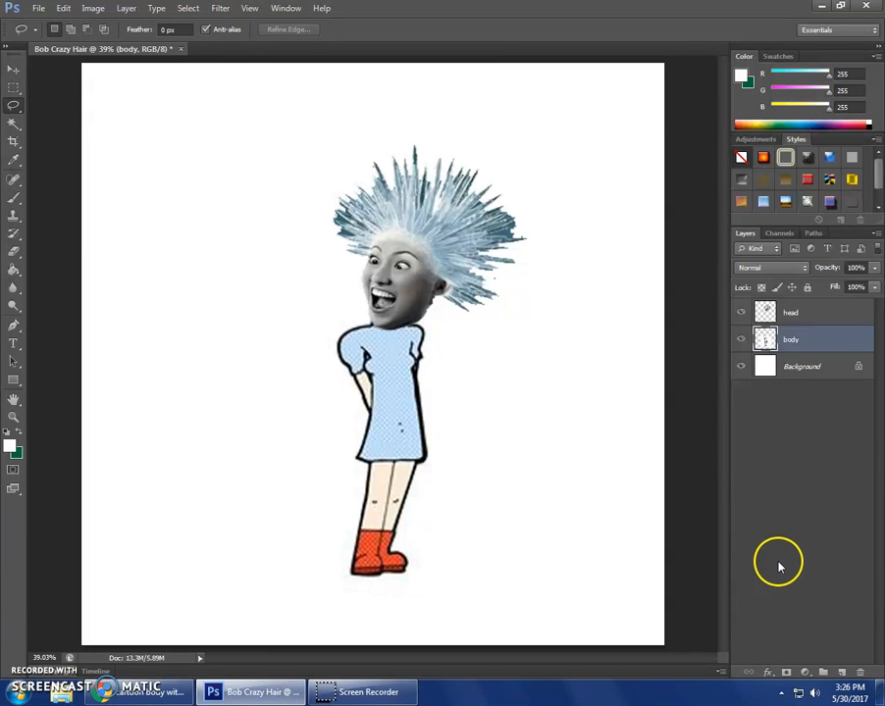
Add a new layer above the body layer and name it grad
click(841, 673)
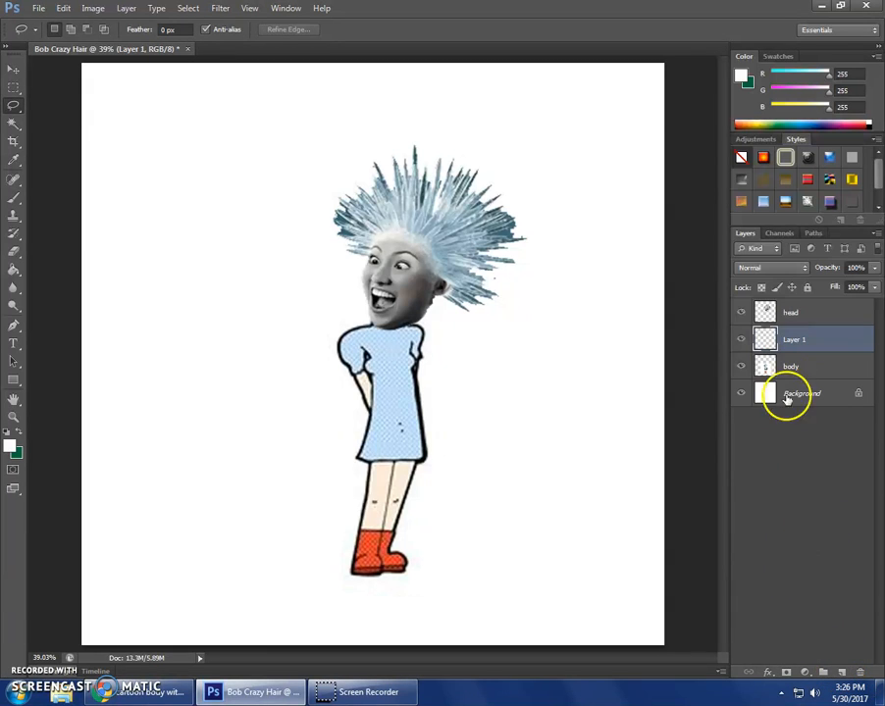
double_click(796, 340)
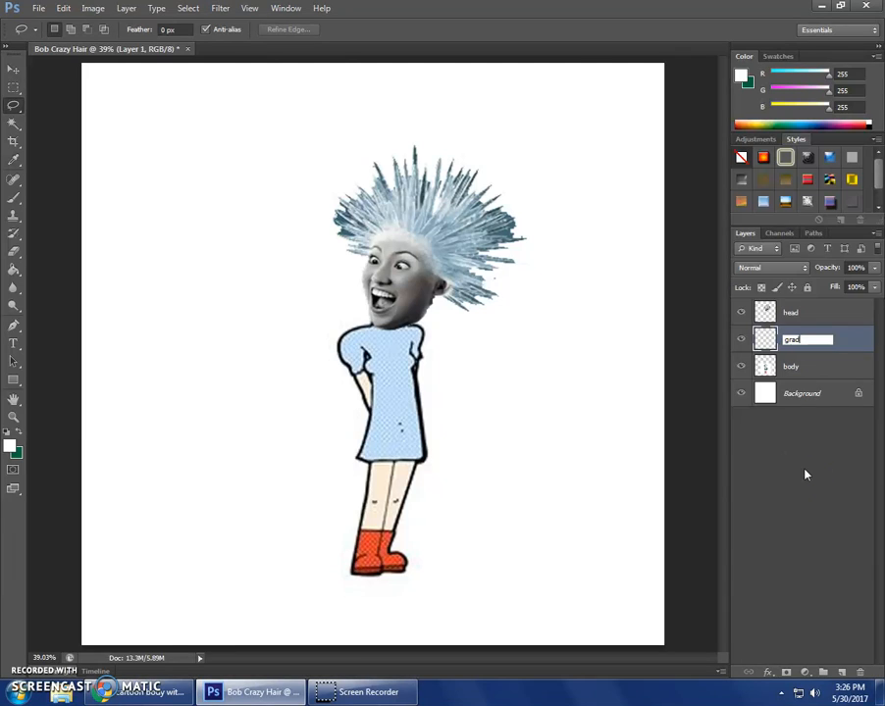
click(805, 474)
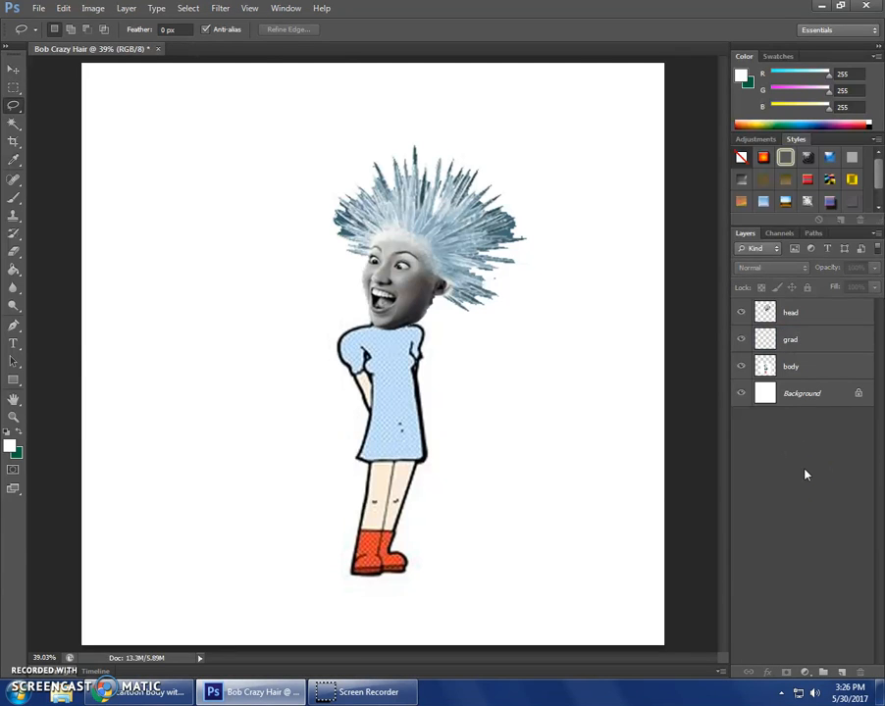
Fill the grad layer with the blue-yellow-blue preset as a linear gradient drawn nearly horizontally, forming a vertical yellow band down the middle
click(15, 278)
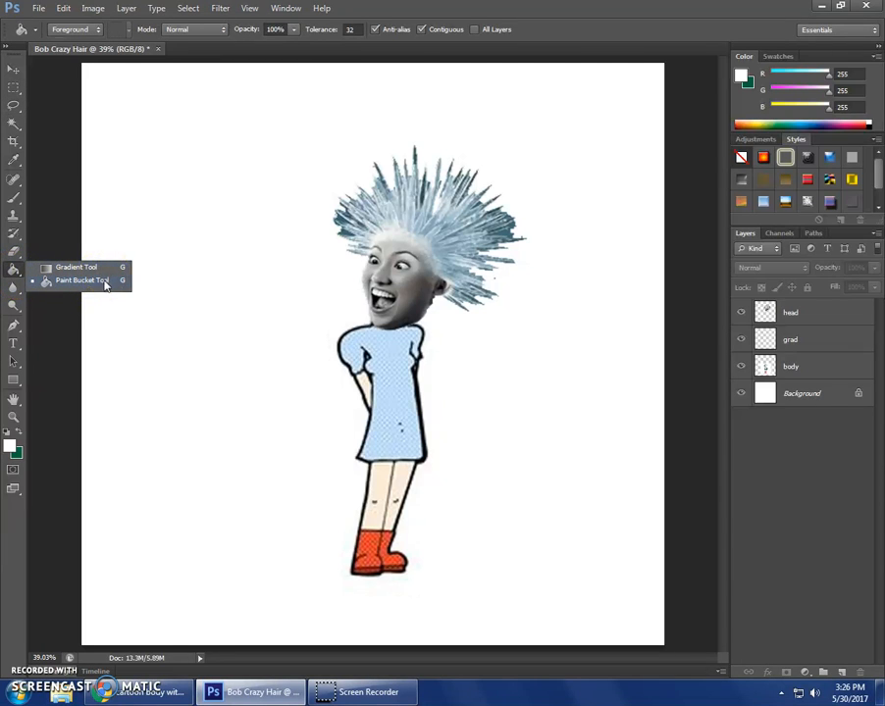
click(101, 269)
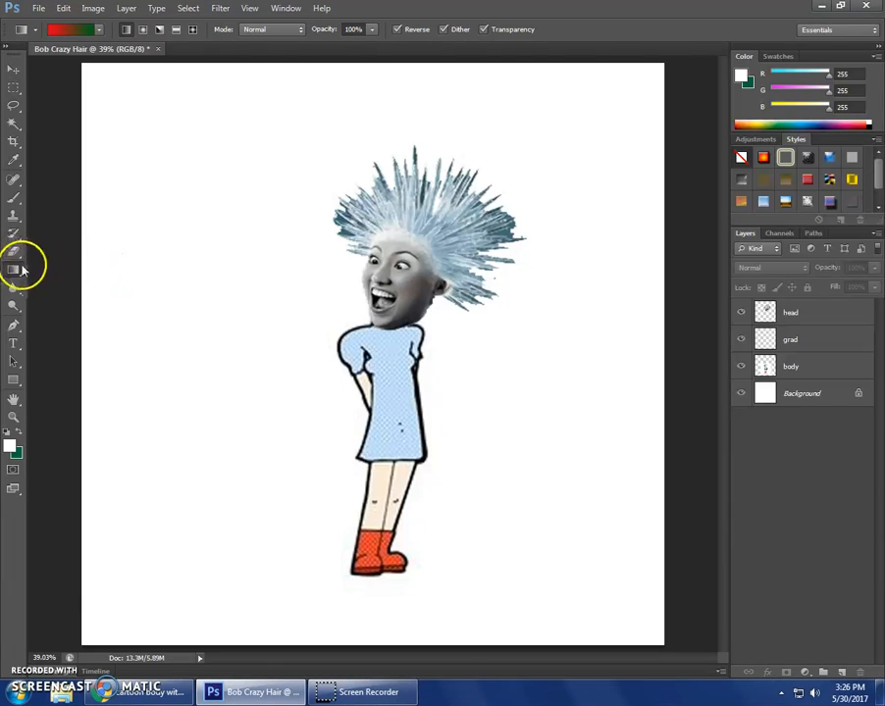
click(97, 30)
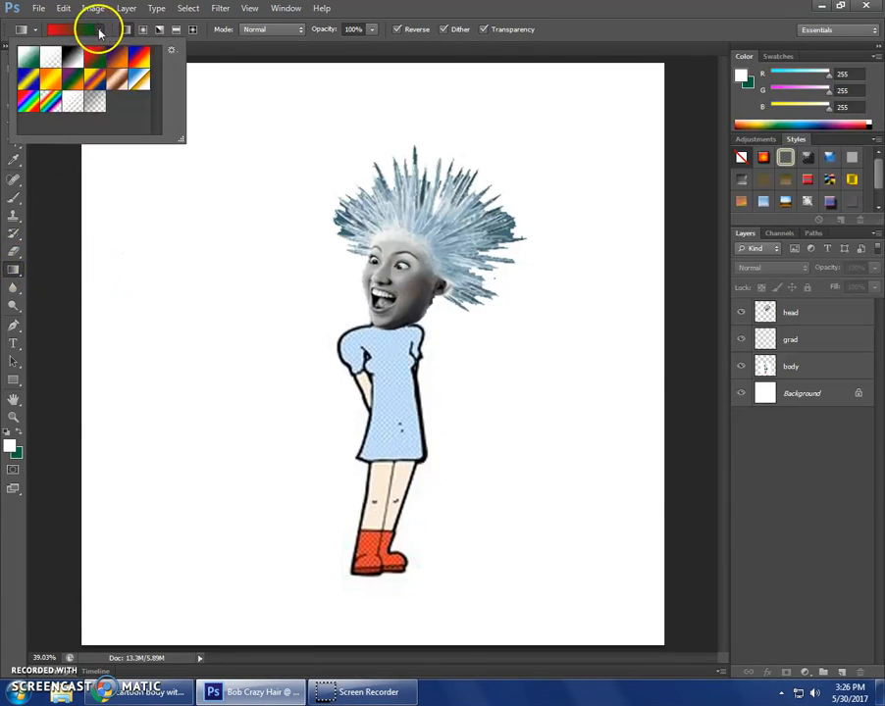
click(27, 82)
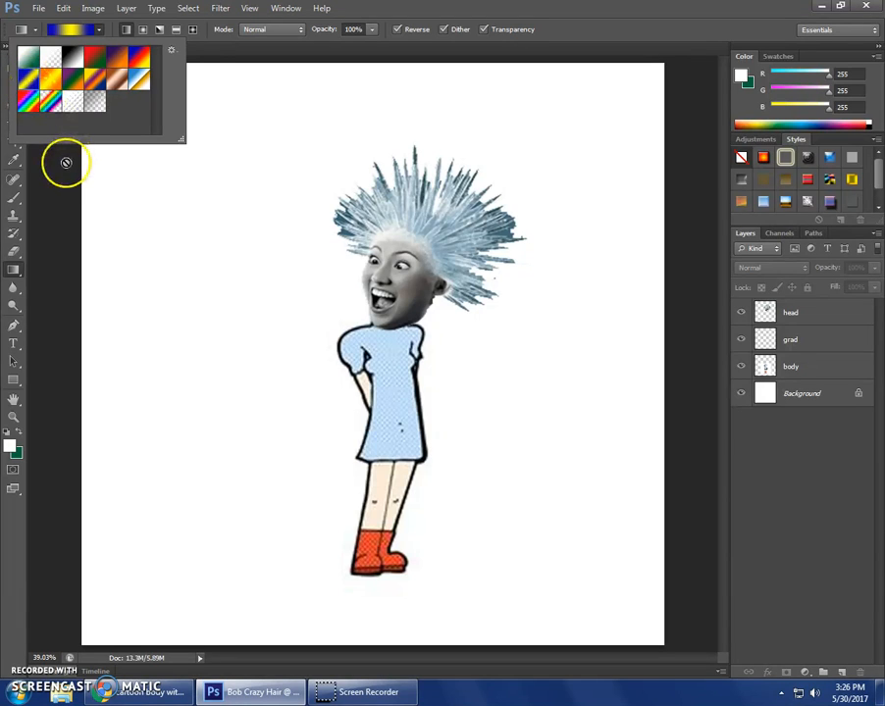
click(67, 159)
click(438, 261)
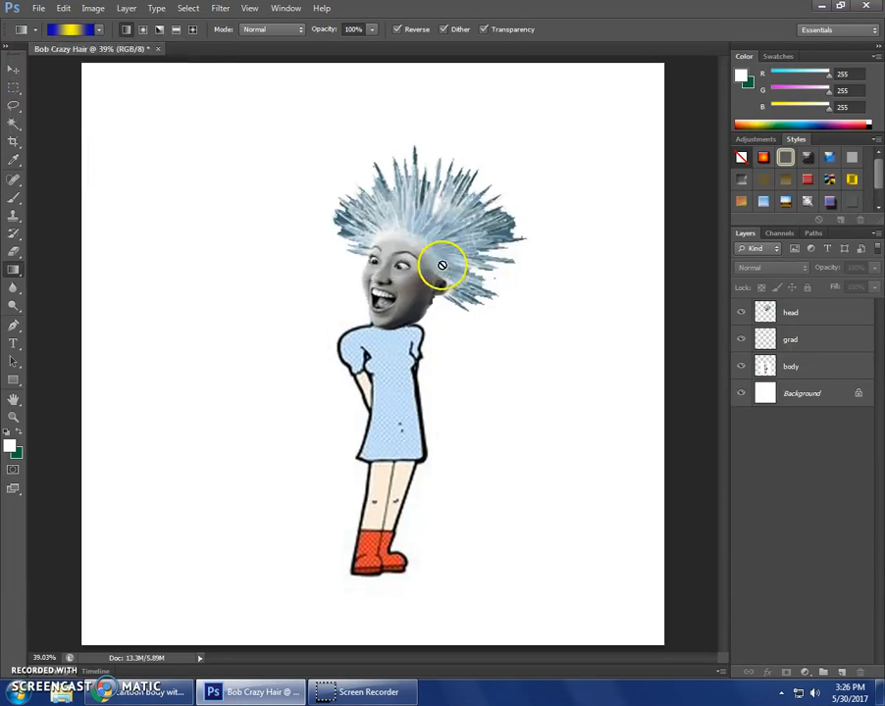
click(814, 339)
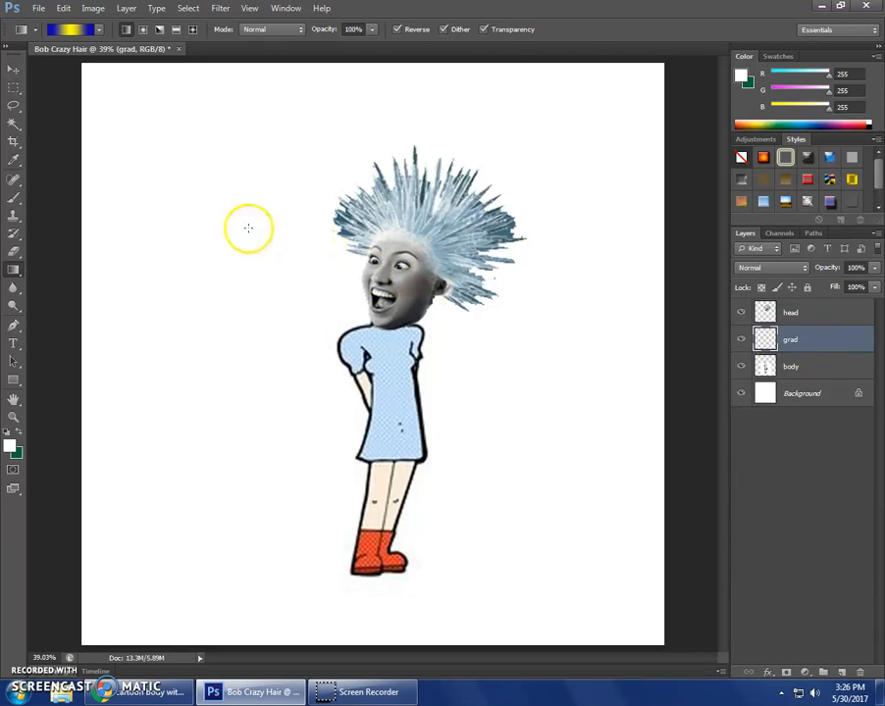
drag(160, 174, 541, 409)
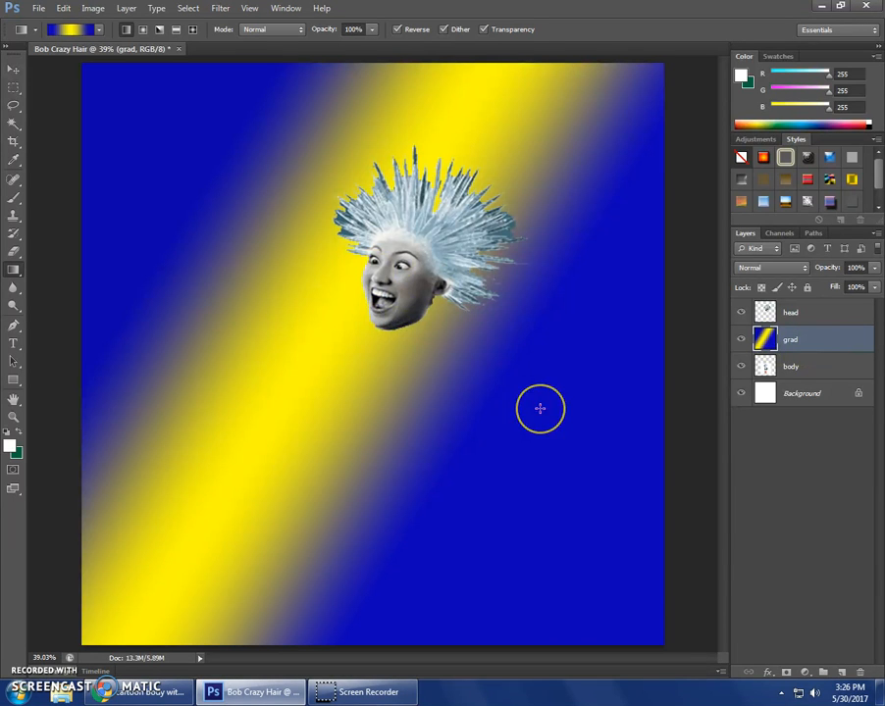
drag(186, 420, 599, 187)
drag(179, 325, 595, 337)
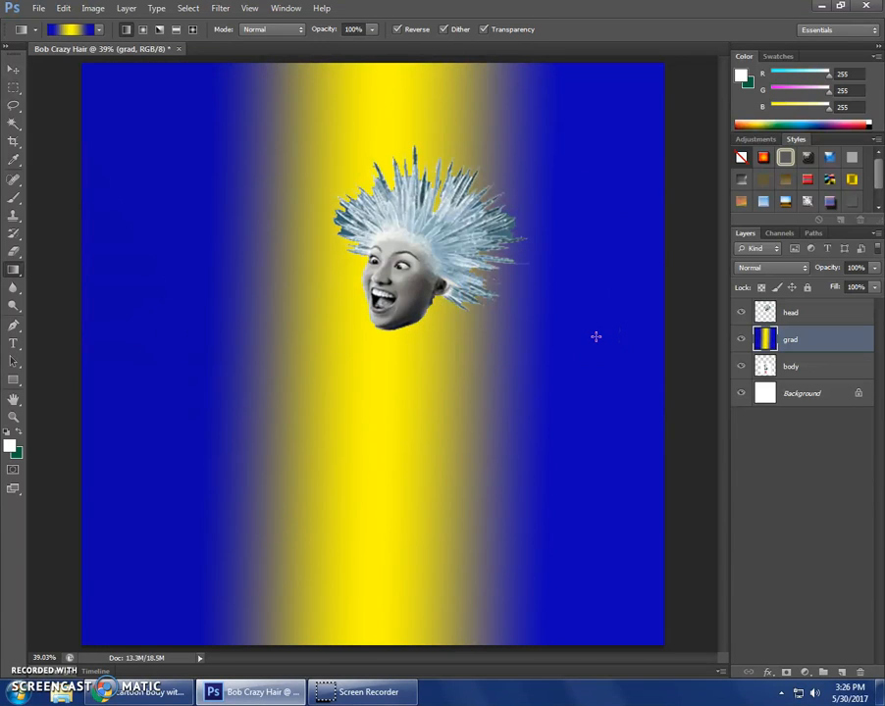
Move the grad layer beneath the body layer, then select the body layer and toggle its visibility off and on
shift+click(810, 357)
drag(811, 359, 807, 377)
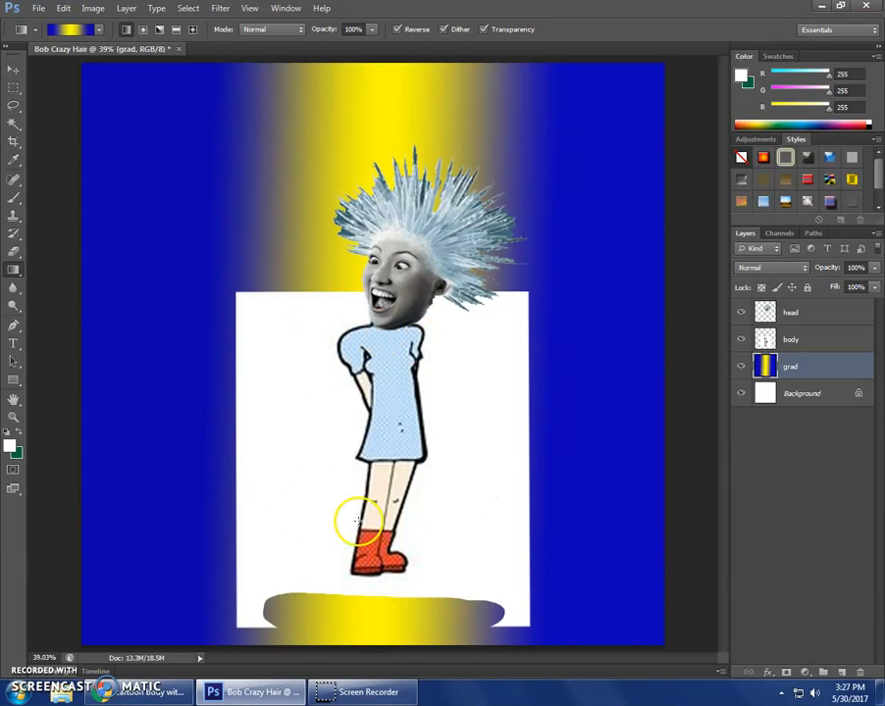
click(814, 338)
click(742, 339)
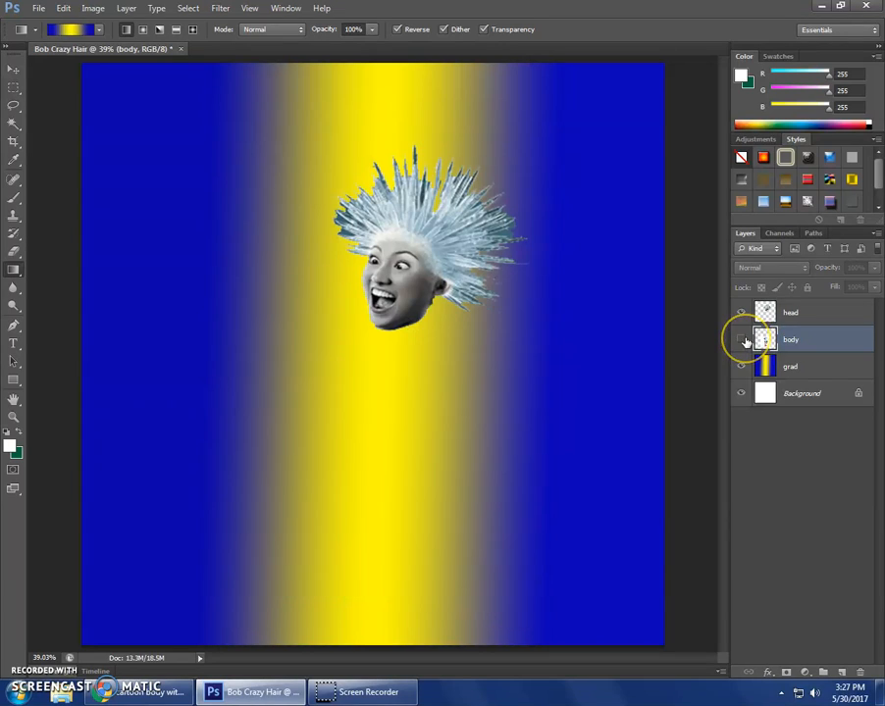
click(742, 338)
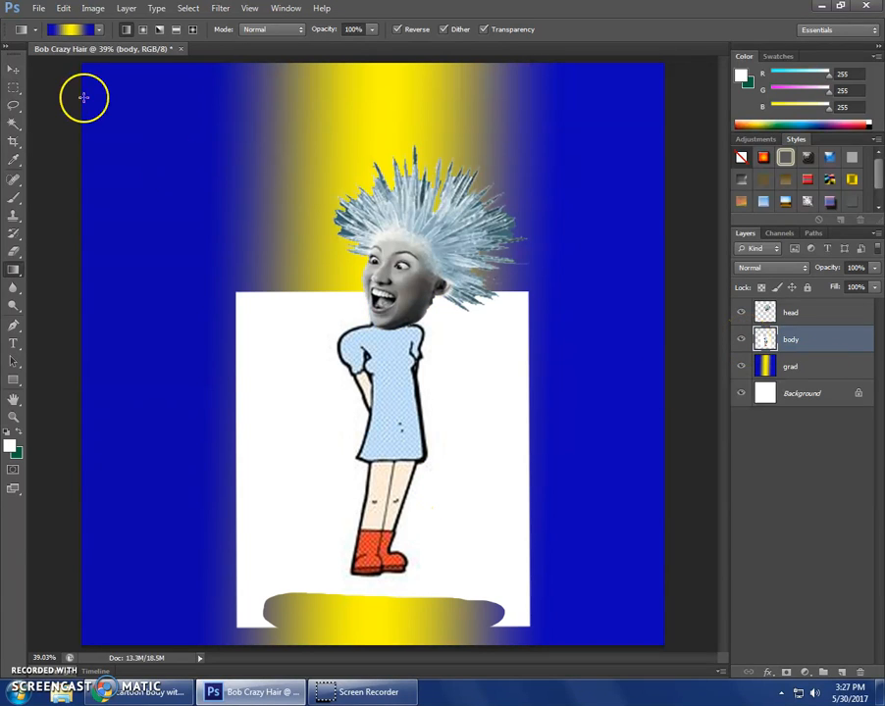
Select the white area around the cartoon body with the Magic Wand at tolerance 30, delete it, and deselect
click(13, 124)
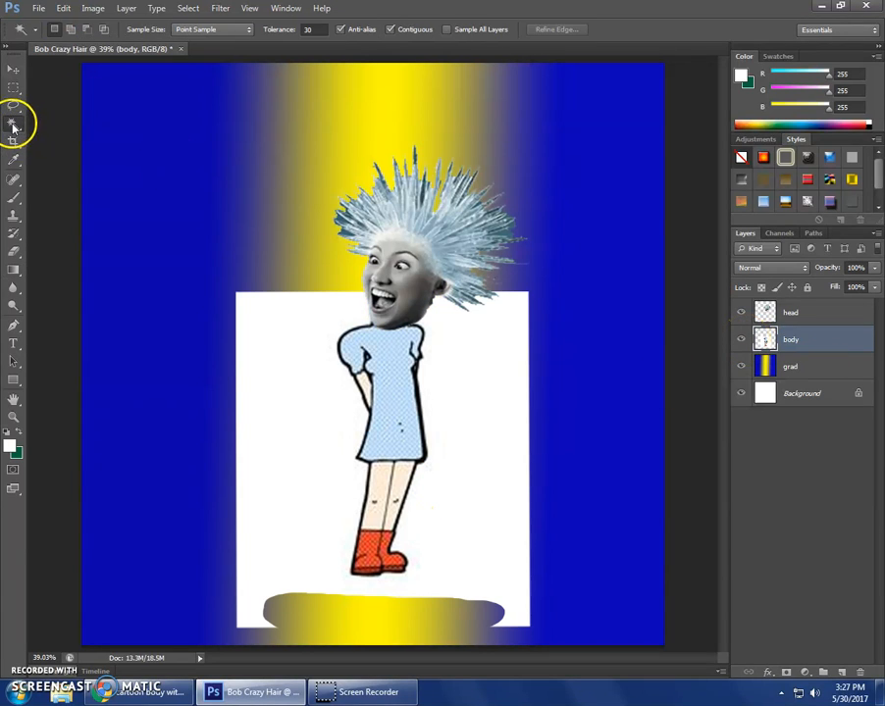
click(280, 357)
key(Delete)
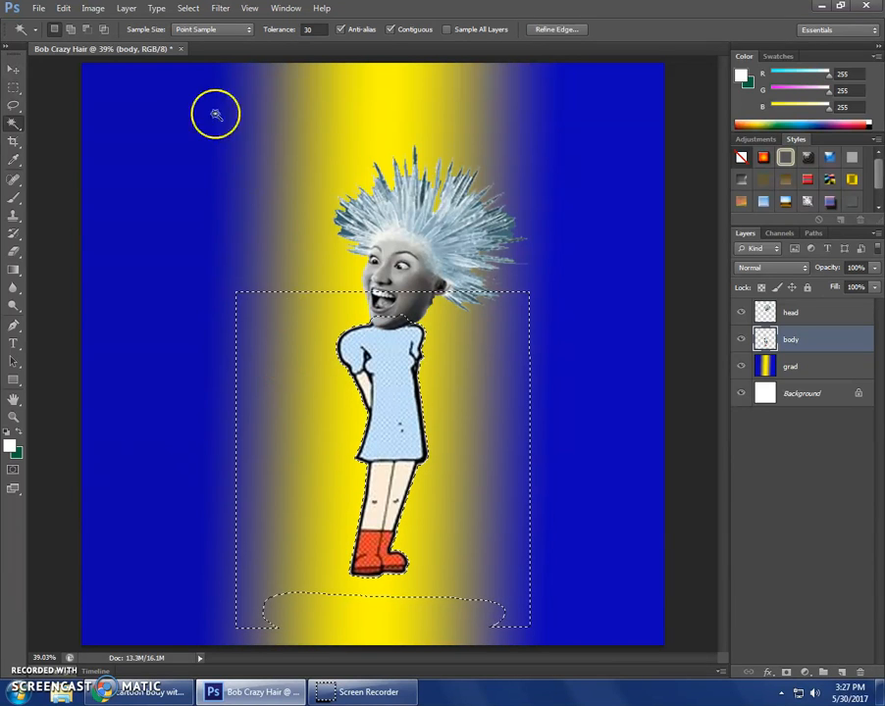
click(185, 8)
click(199, 37)
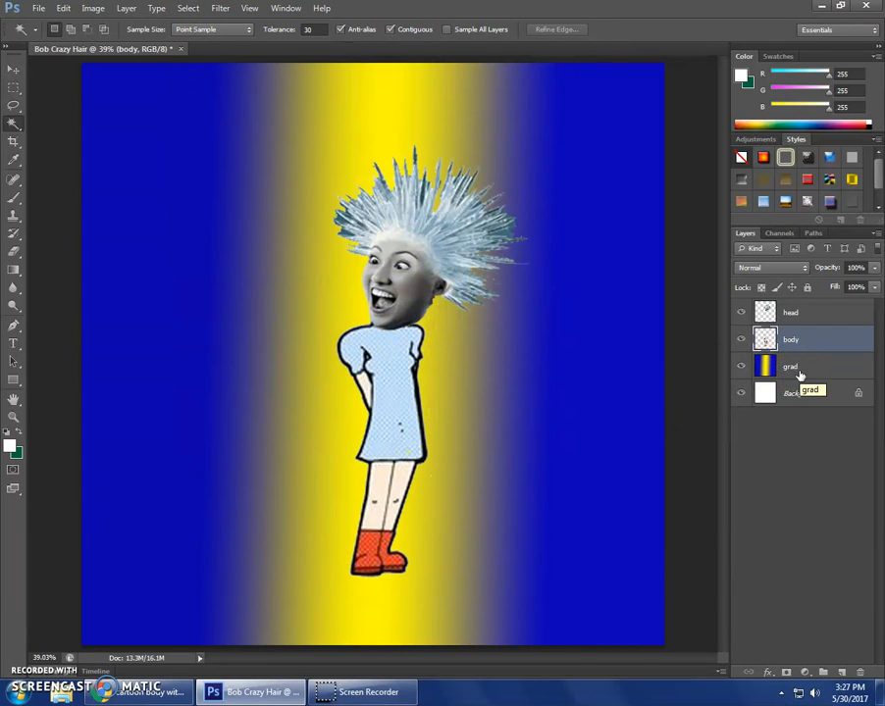
Save the composition as Bob Crazy Hair.psd in Photoshop format in the teacher's Demo folder on the FMS TechEd Drive (T:)
click(38, 9)
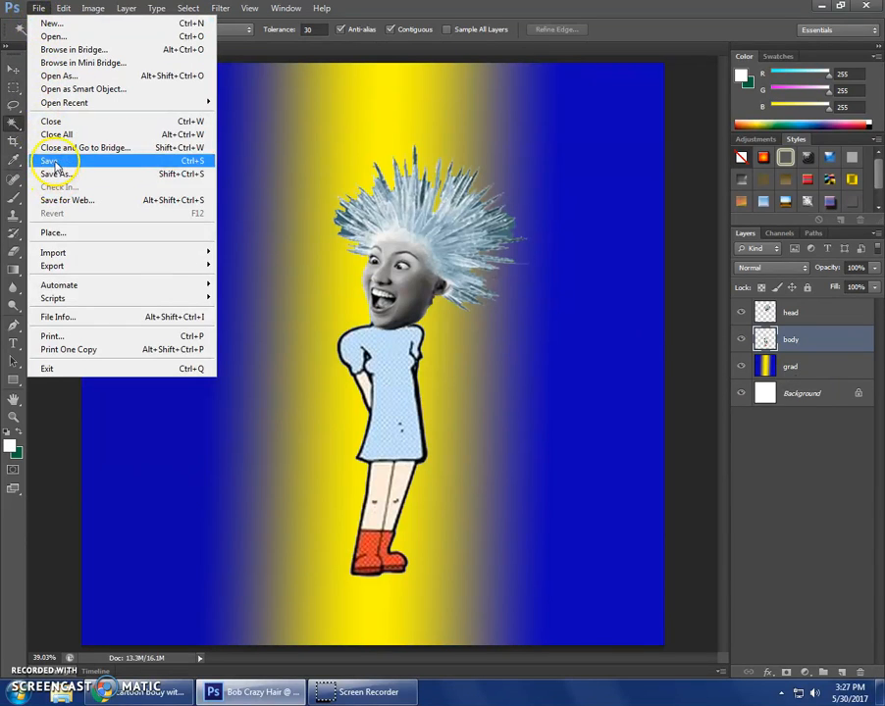
click(57, 173)
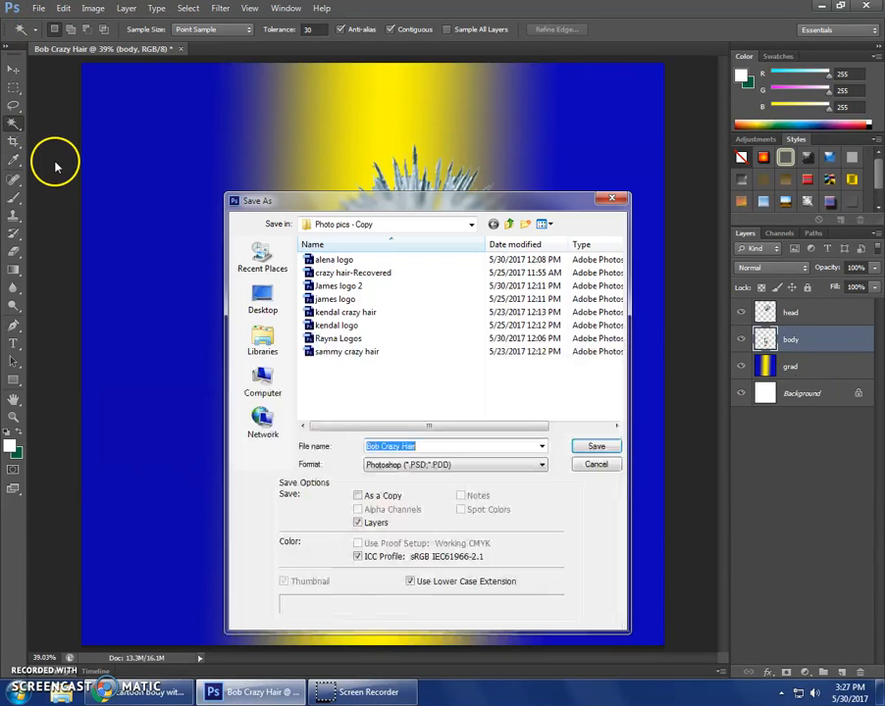
click(258, 379)
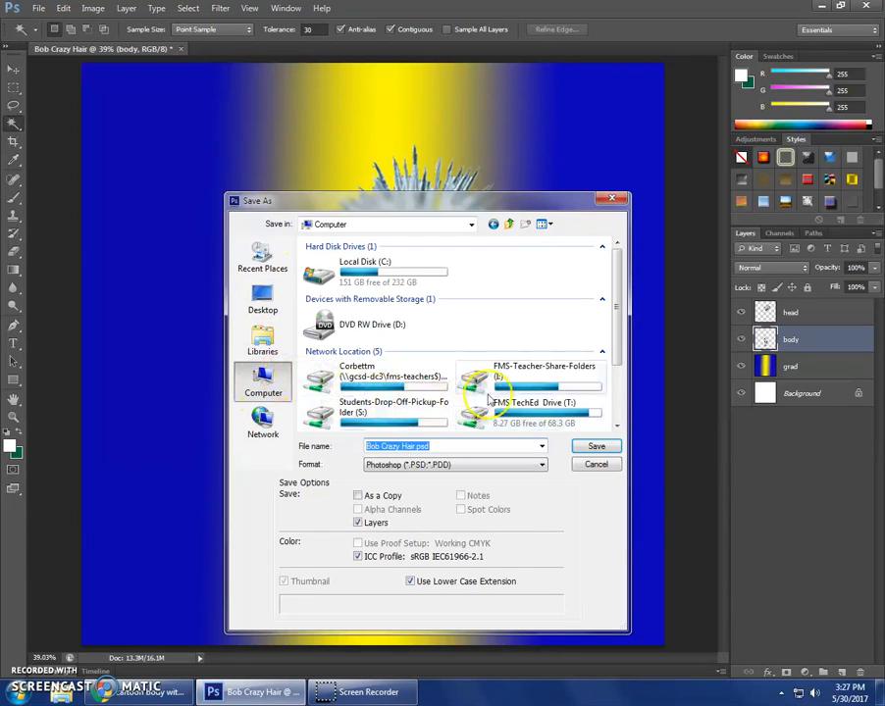
double_click(498, 412)
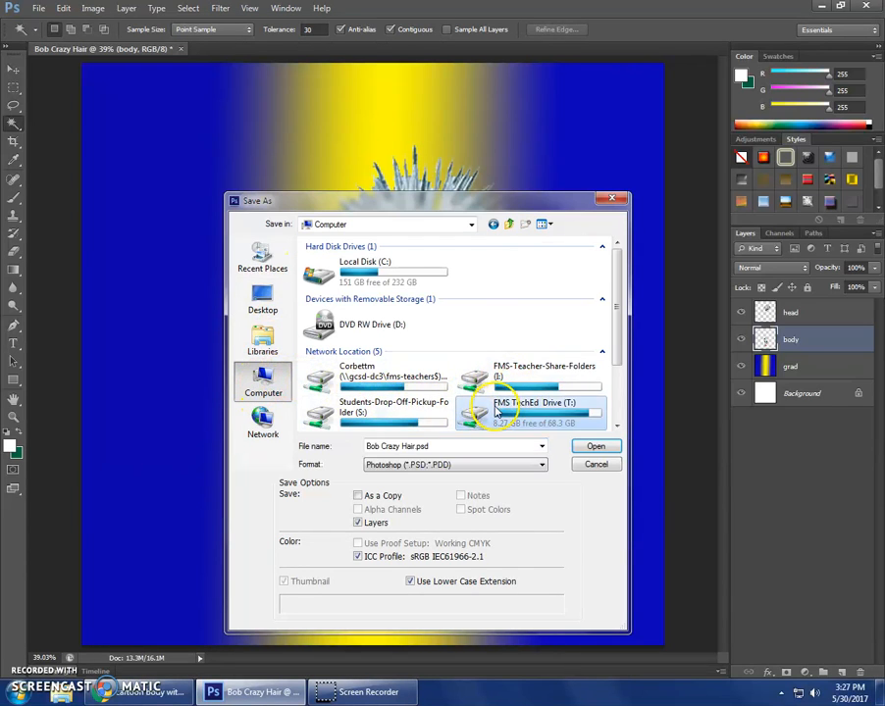
double_click(311, 275)
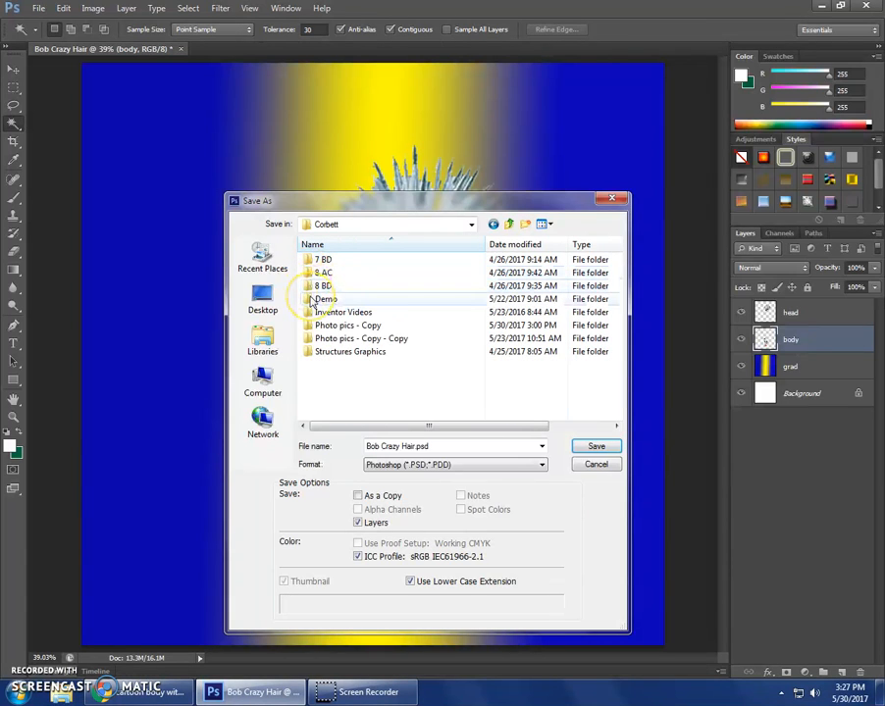
double_click(312, 300)
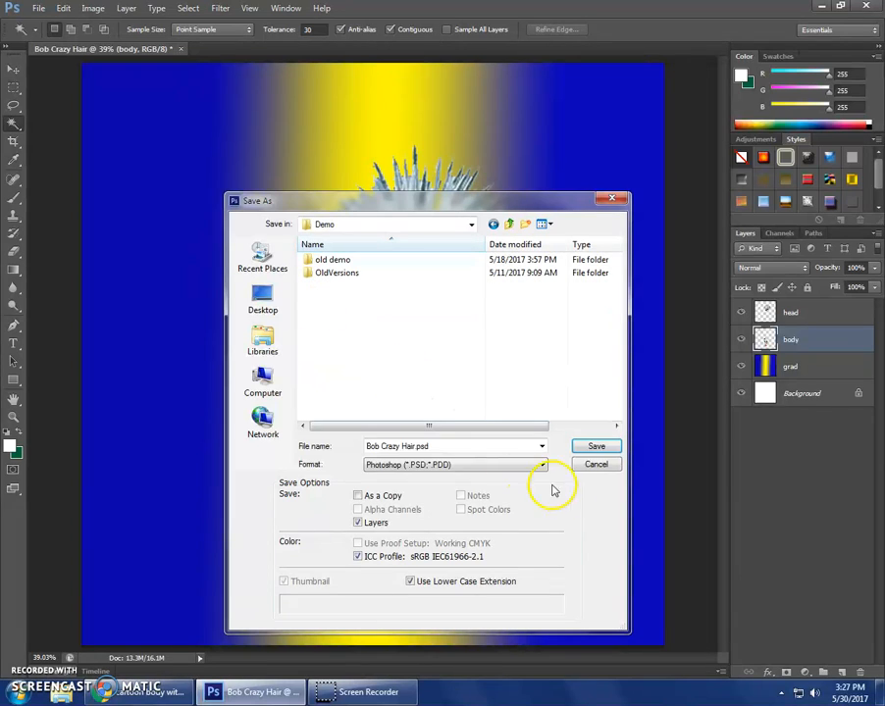